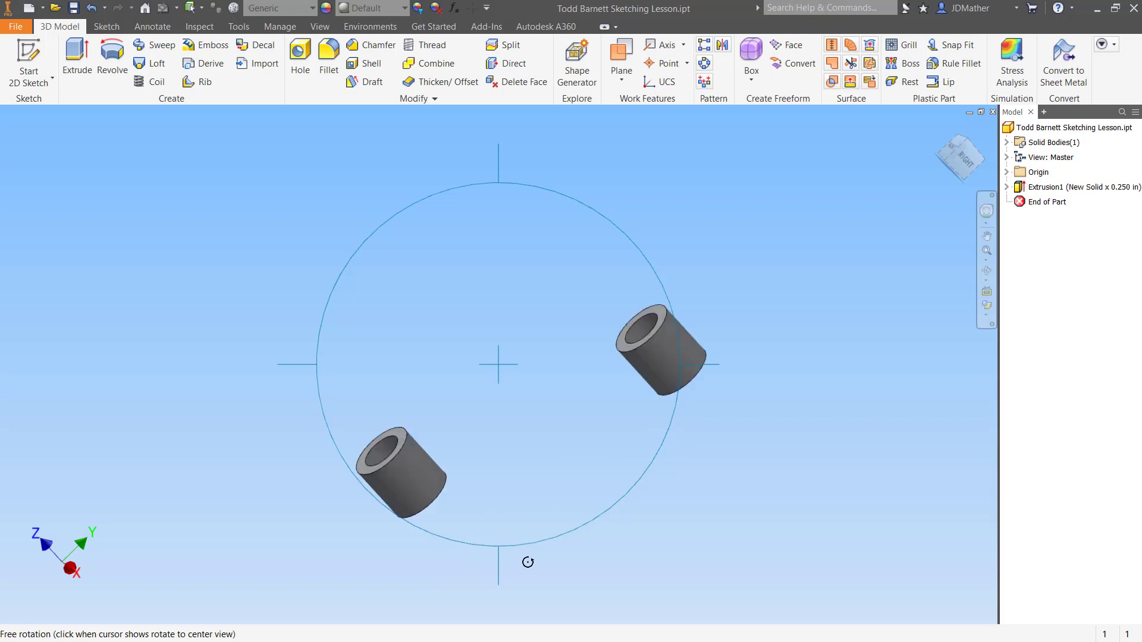
- Leave the free rotation and make the origin's Center Point visible in the part
right_click(587, 431)
left_click(632, 431)
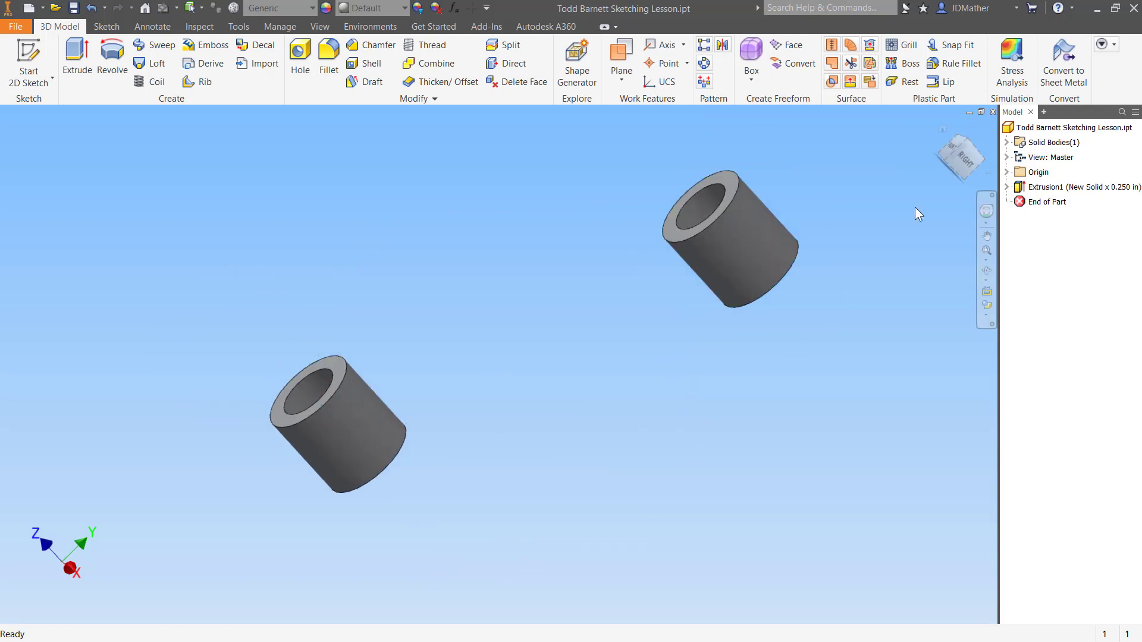
left_click(1007, 172)
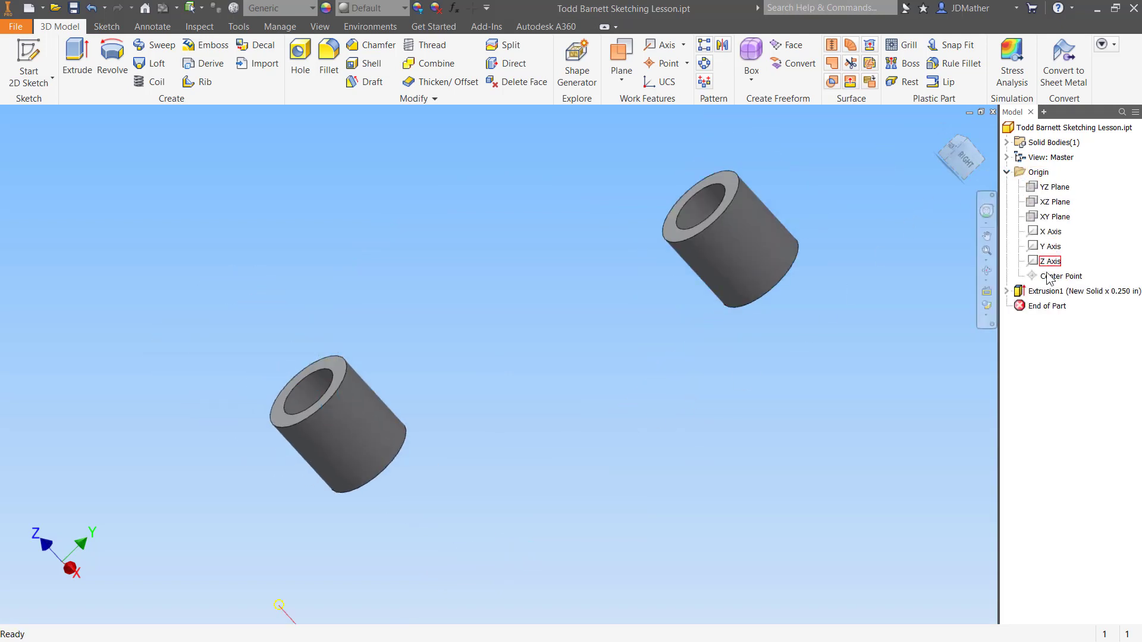
right_click(1048, 276)
left_click(1071, 348)
scroll(483, 438, "down", 5)
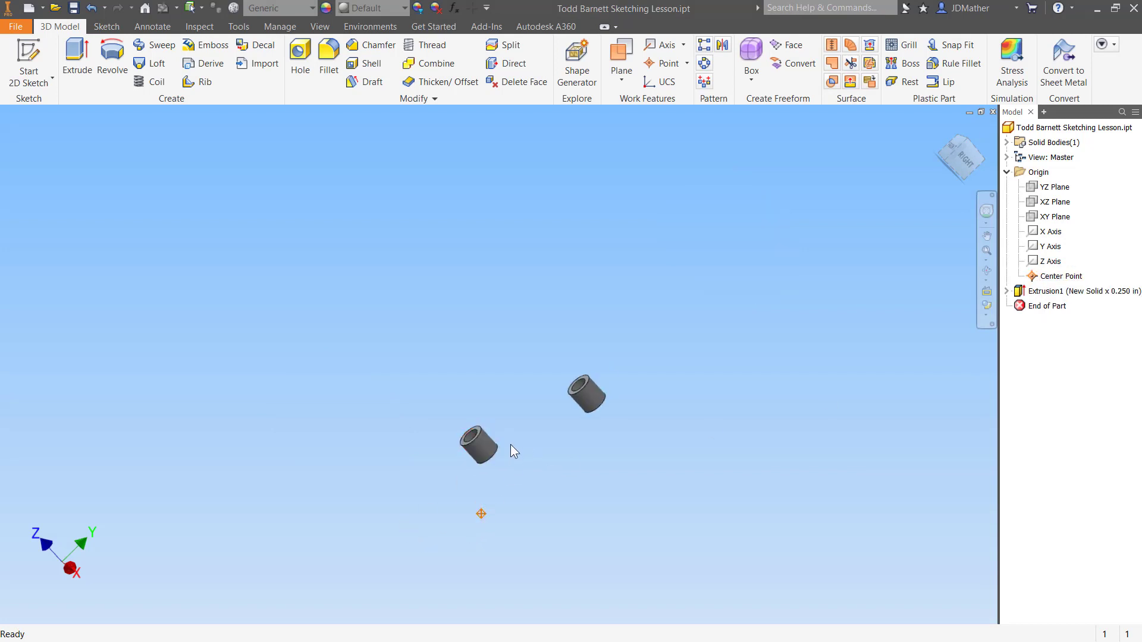
scroll(489, 504, "up", 5)
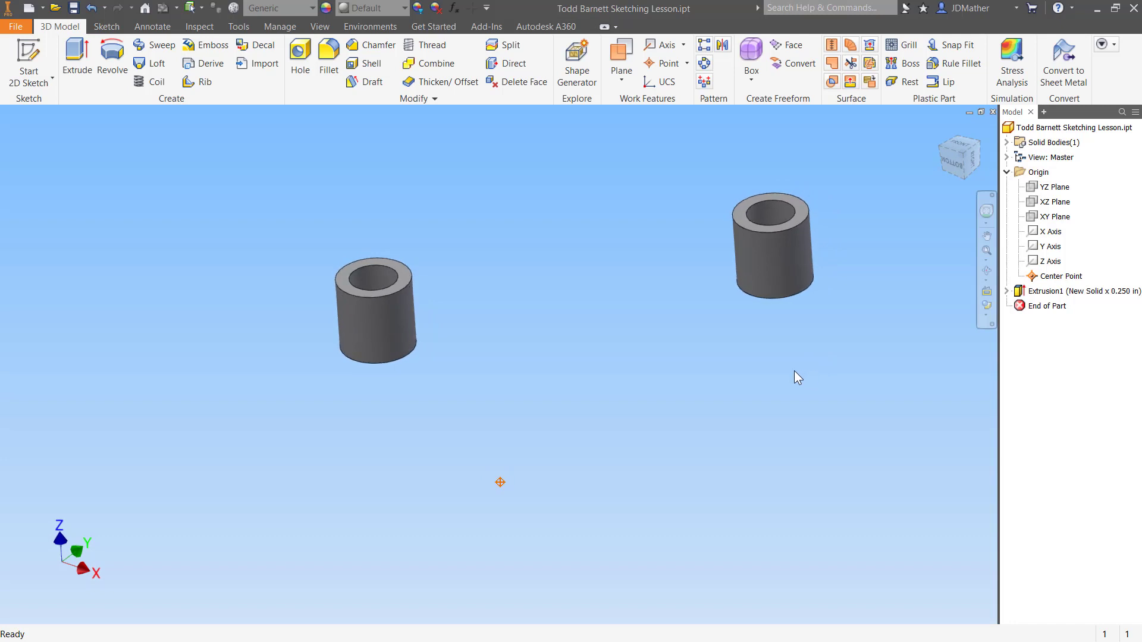
- Create a new sketch on the origin's XY Plane
left_click(1055, 217)
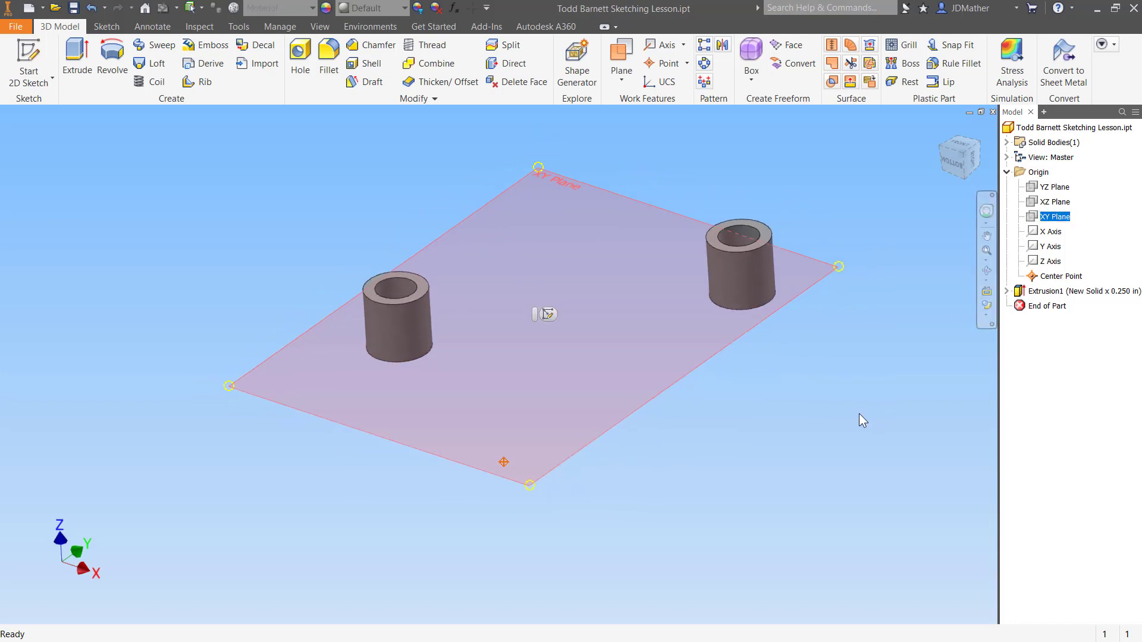
right_click(1053, 218)
left_click(1073, 252)
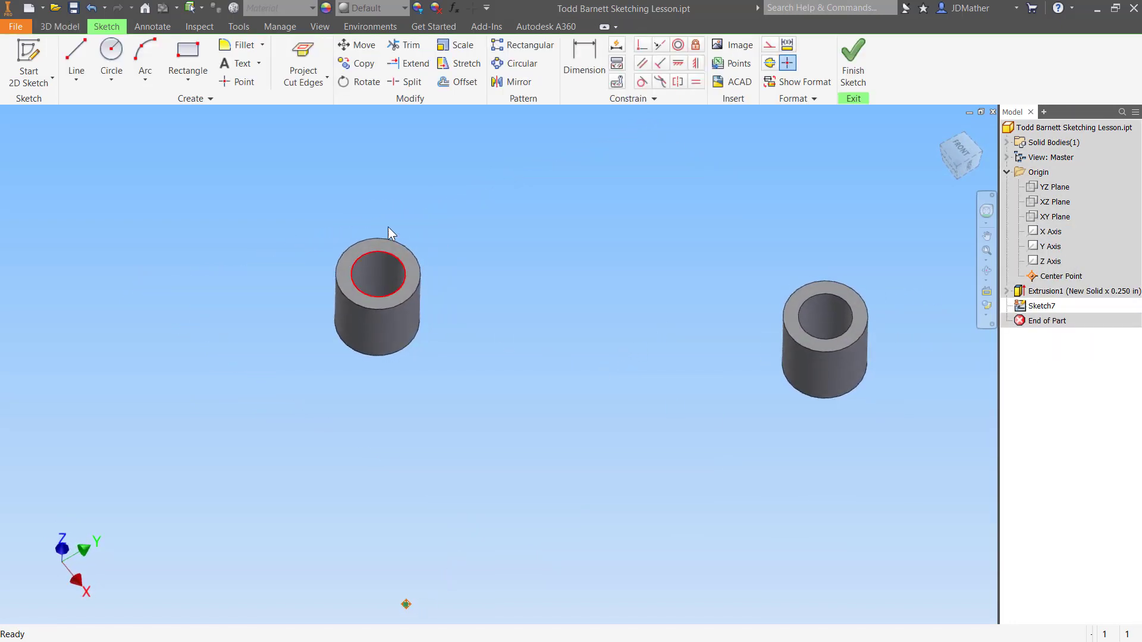
- Project the inner circular edges of both hollow cylinders into the sketch with Project Geometry
left_click(326, 80)
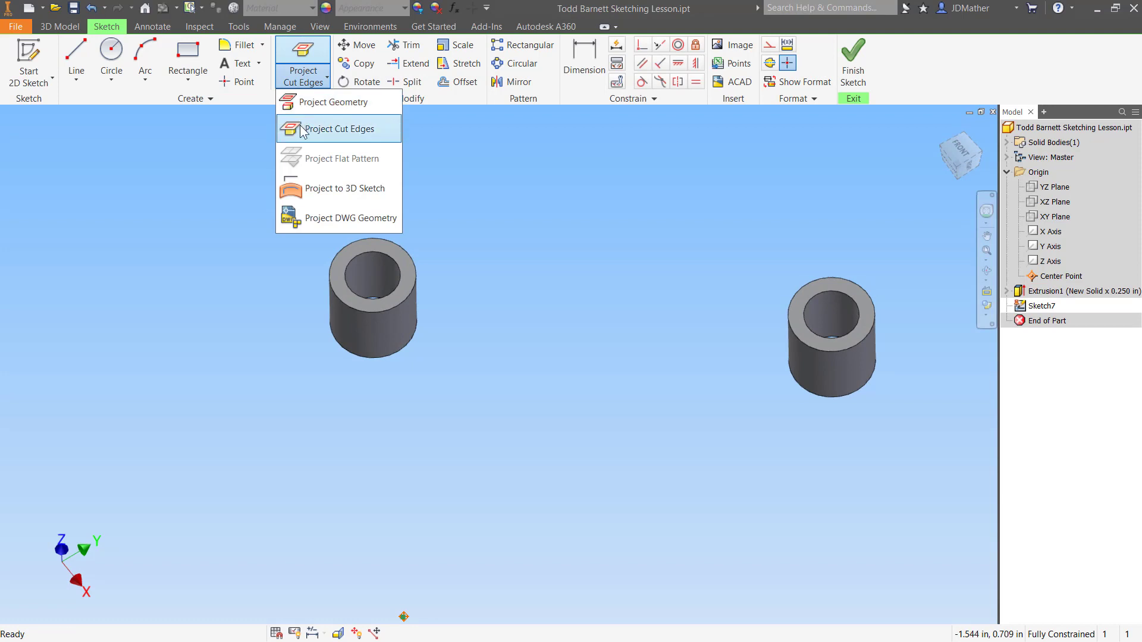
left_click(326, 102)
left_click(384, 308)
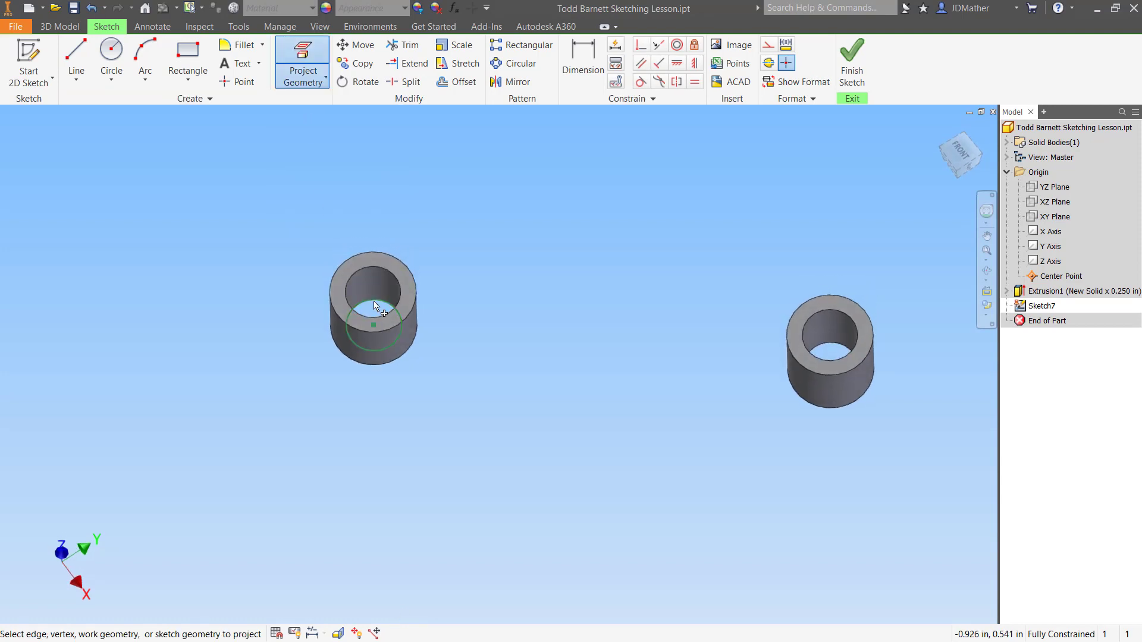
left_click(838, 348)
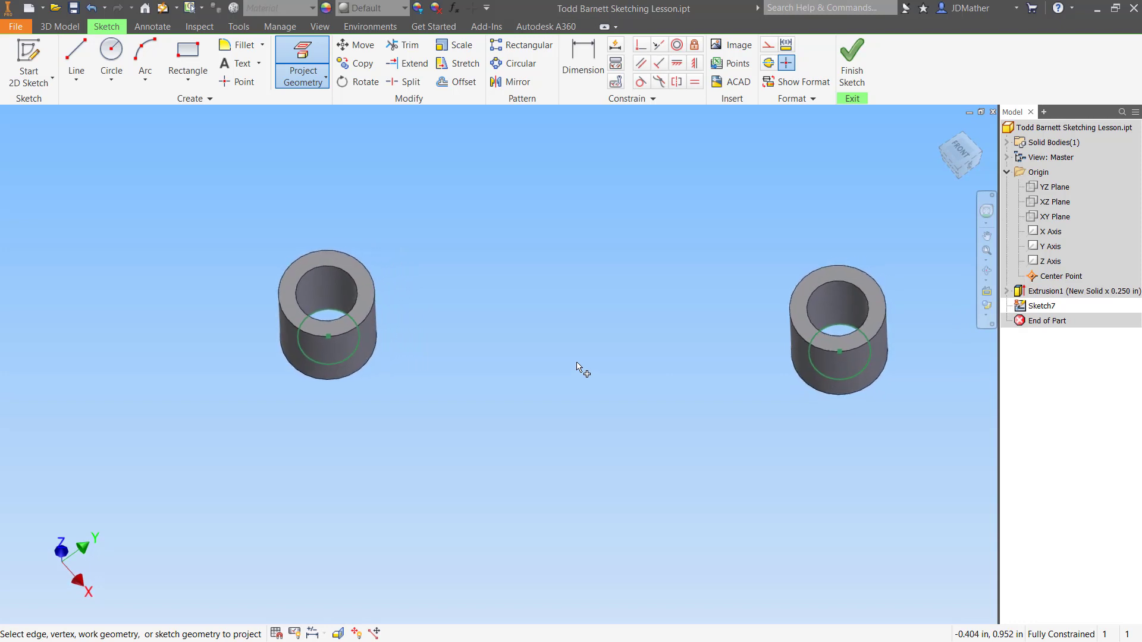
right_click(567, 356)
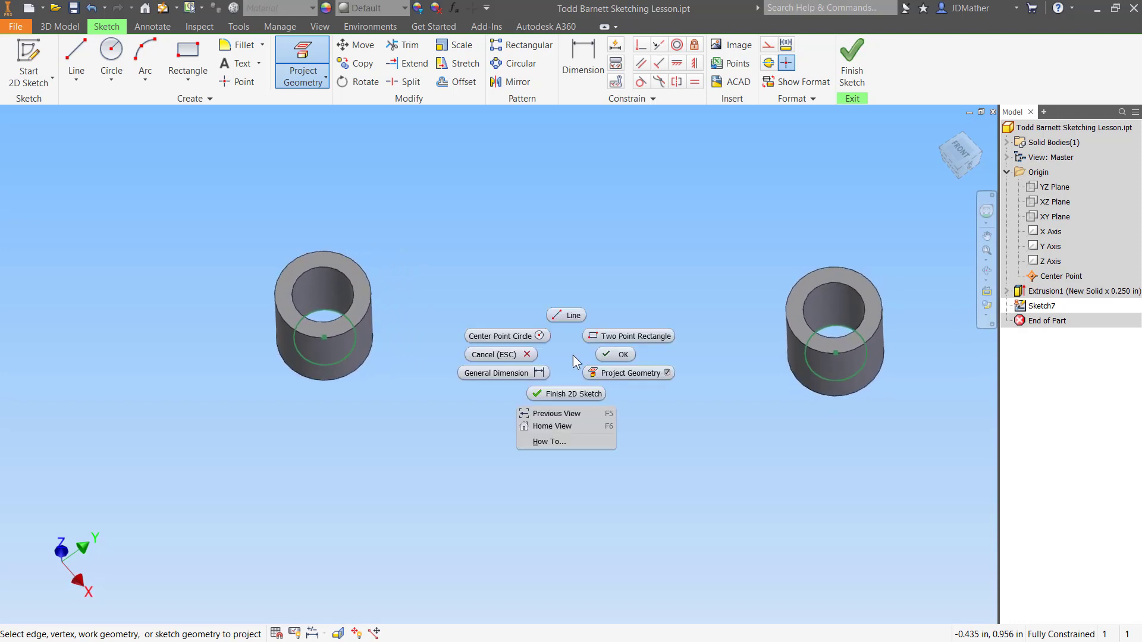
left_click(601, 358)
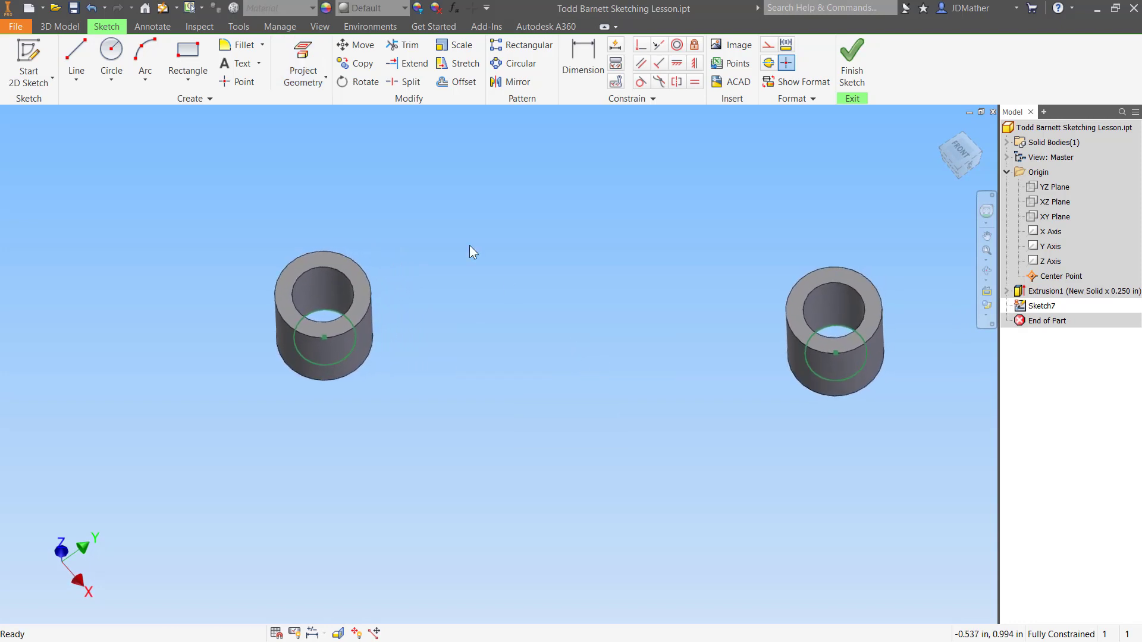
- Sketch a three-point rectangle about 0.23 in wide lengthwise between the two hollow cylinders
left_click(200, 88)
left_click(189, 141)
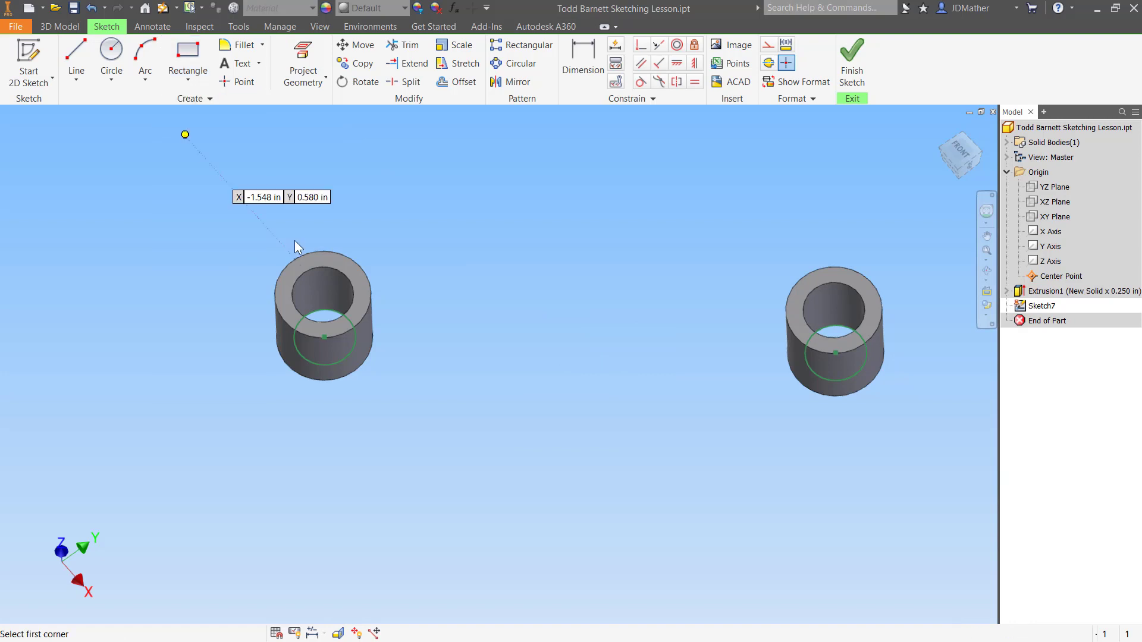
left_click(410, 280)
left_click(756, 280)
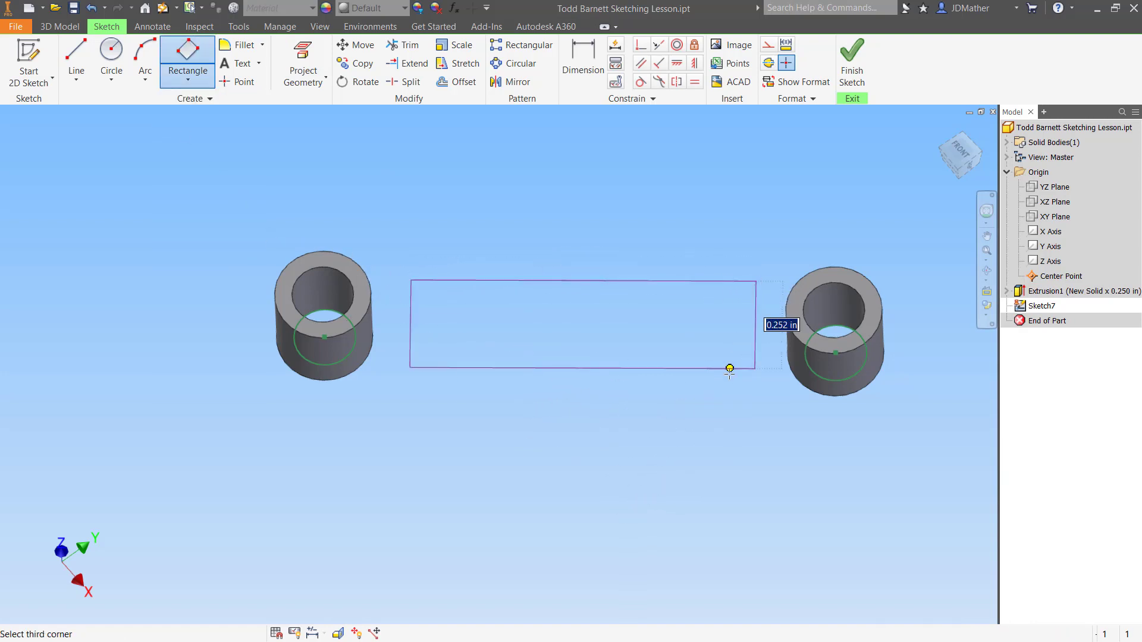
left_click(709, 361)
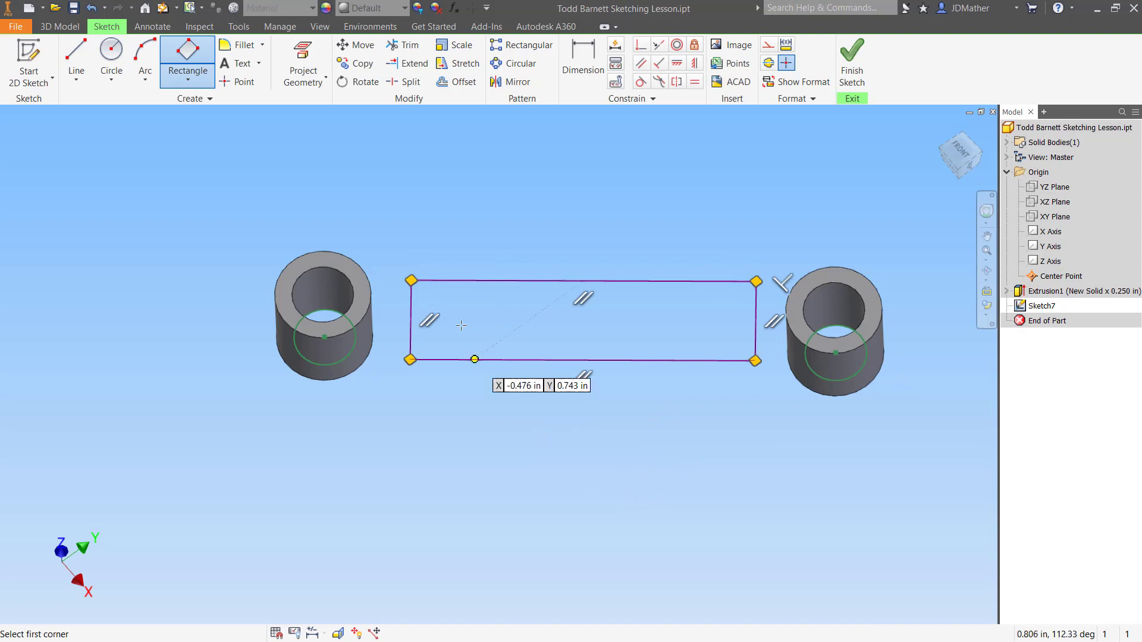
- Constrain the midpoint of the rectangle's near short edge coincident with the projected circle centre of the left cylinder
left_click(641, 45)
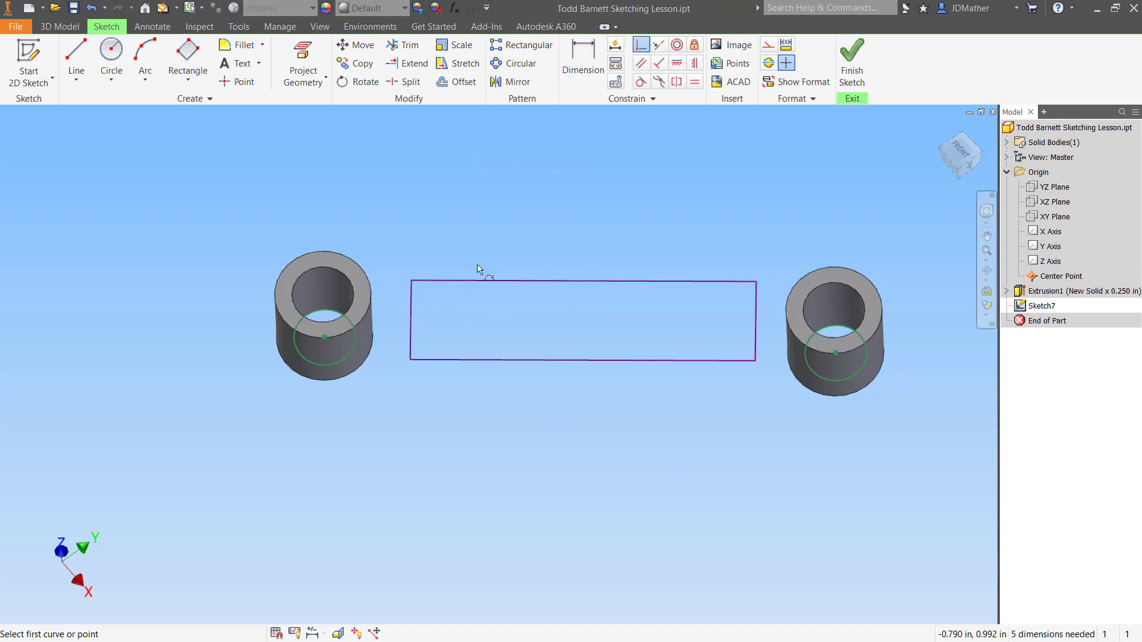
left_click(412, 324)
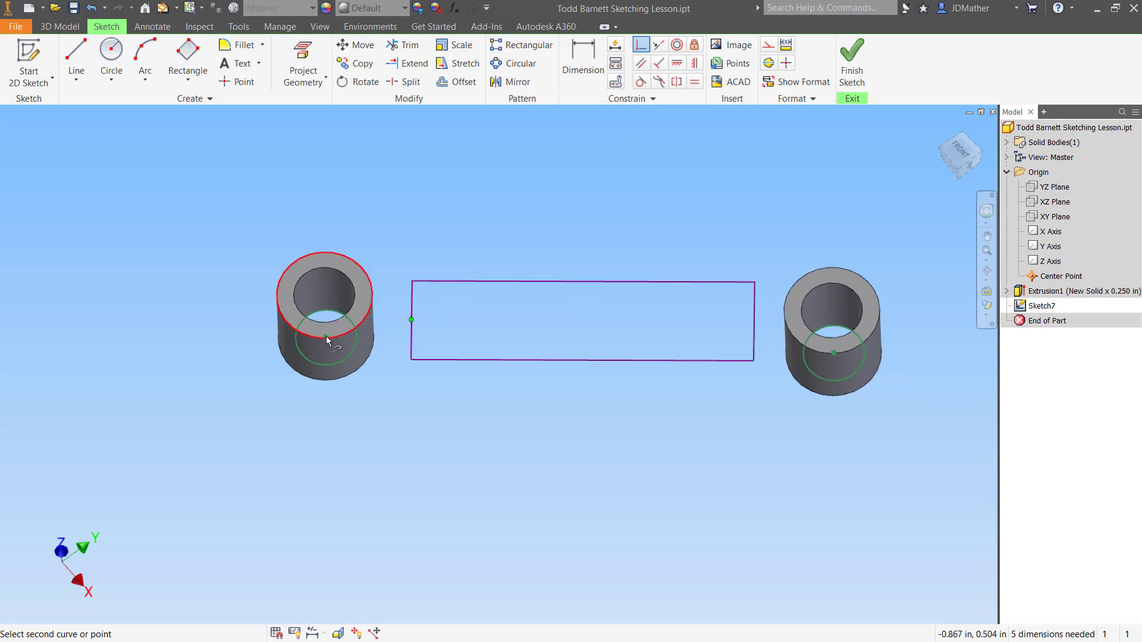
scroll(344, 339, "down", 3)
middle_click_drag(345, 339, 372, 362, "shift")
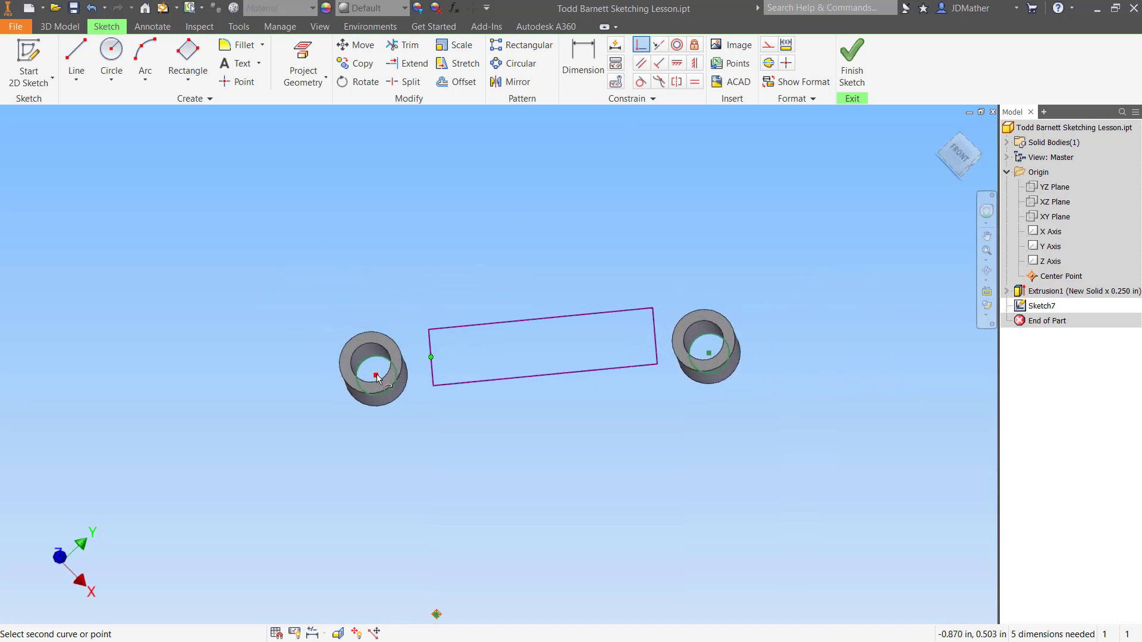
left_click(379, 374)
scroll(566, 396, "up", 3)
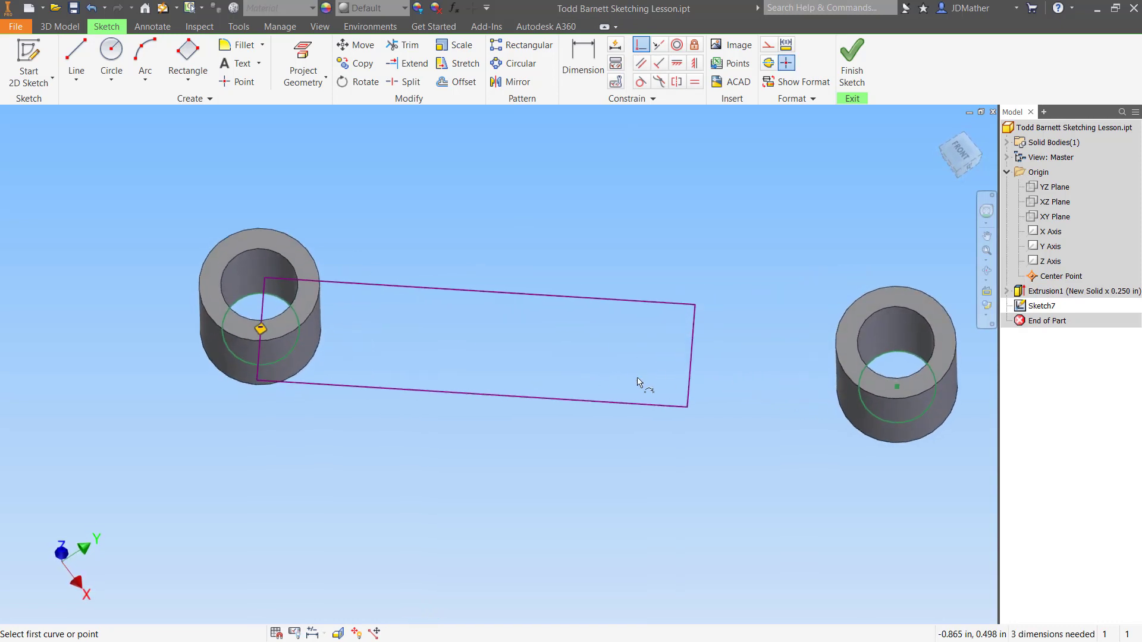
- Constrain the midpoint of the opposite short edge coincident with the projected circle centre of the right cylinder
left_click(692, 363)
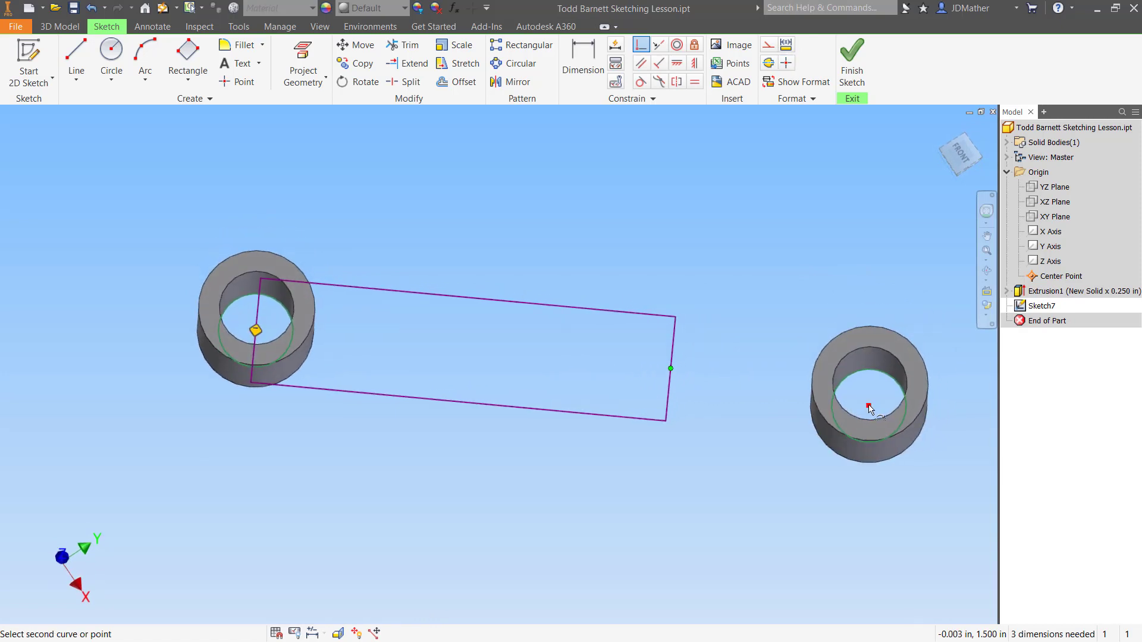
left_click(868, 409)
middle_click_drag(812, 409, 539, 259, "shift")
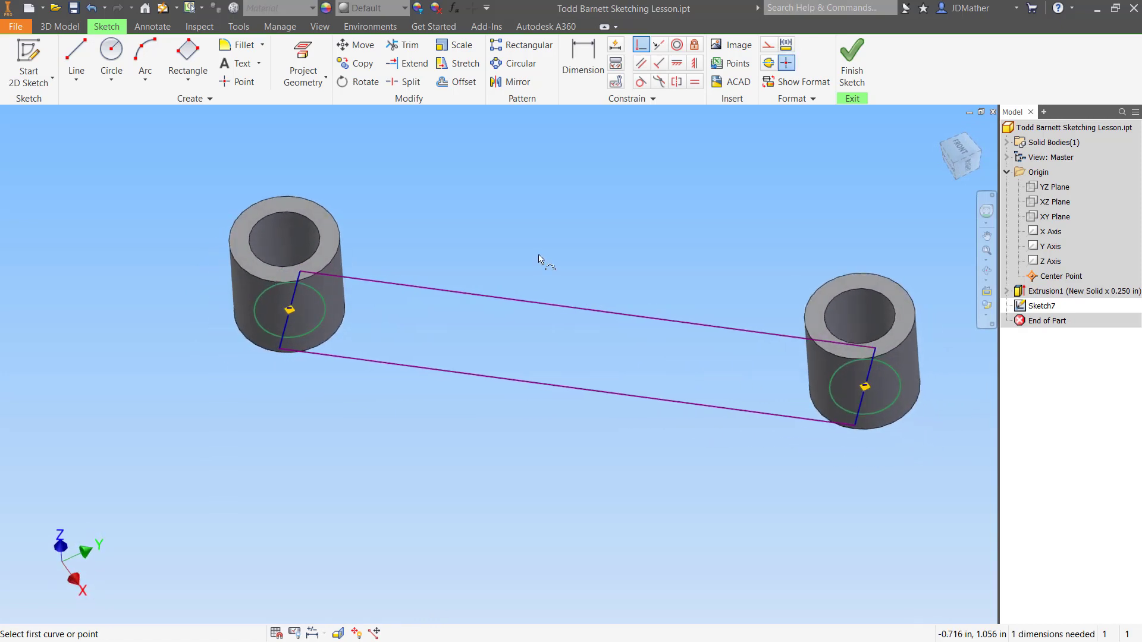
right_click(539, 251)
left_click(576, 248)
- Dimension the distance between the rectangle's two long edges and set it to .080 in
left_click(574, 58)
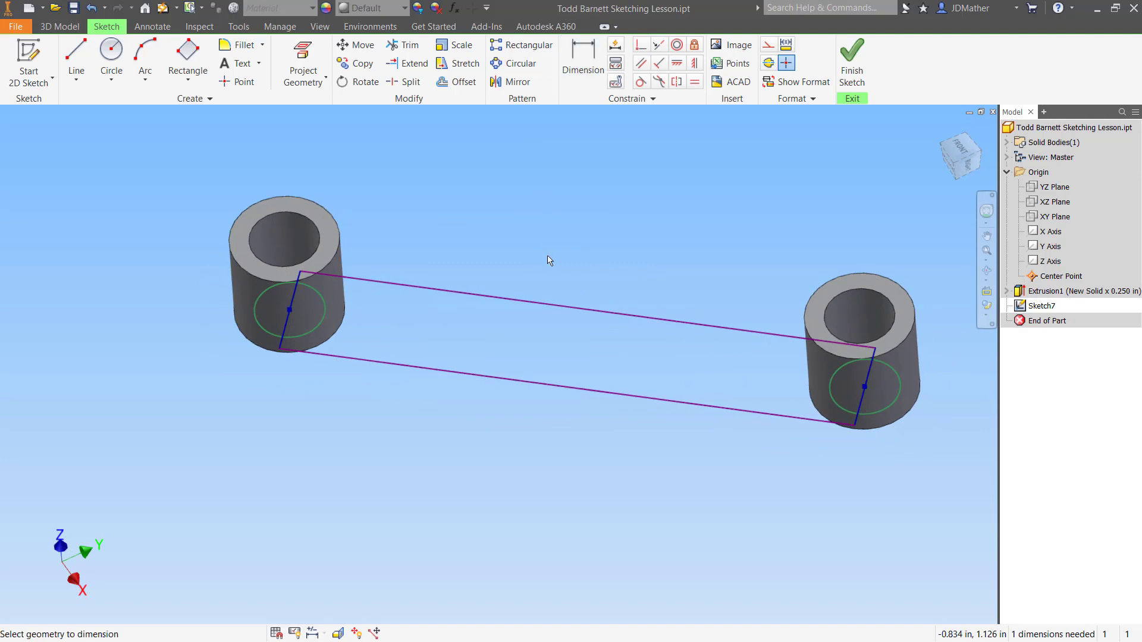
left_click(542, 305)
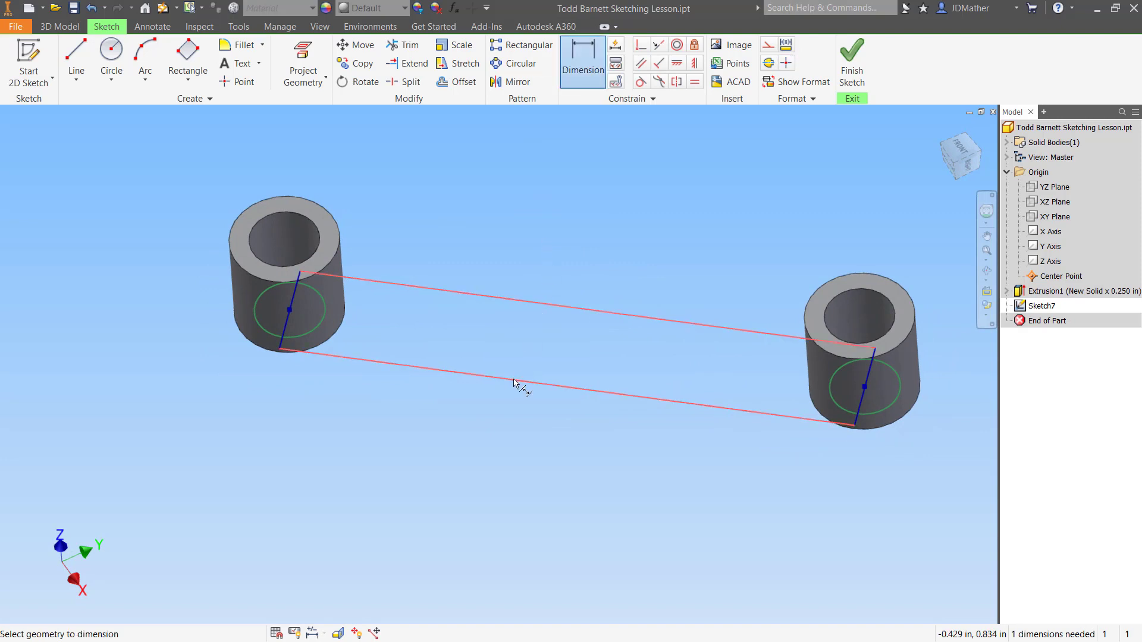
left_click(515, 382)
left_click(504, 411)
type(".0")
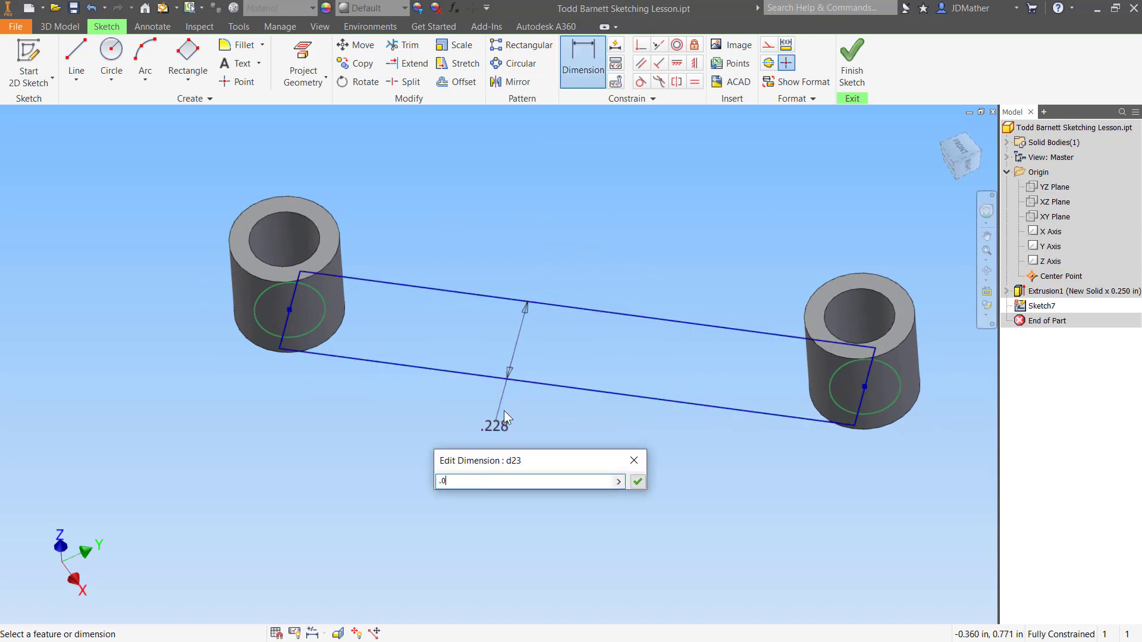
type("80")
key("Return")
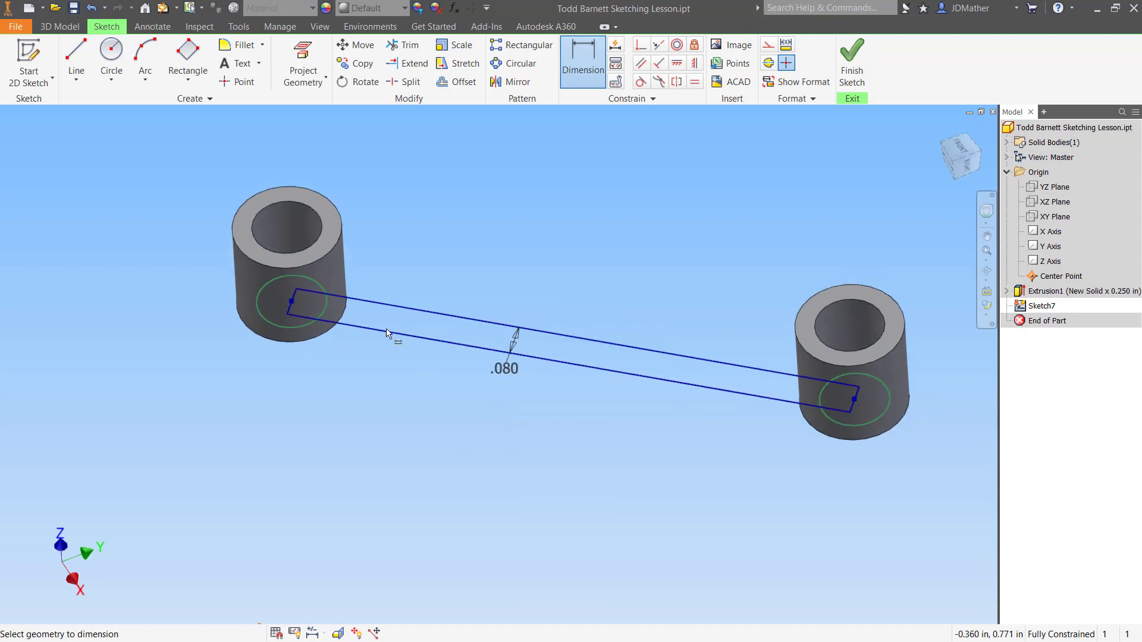
right_click(465, 244)
left_click(514, 242)
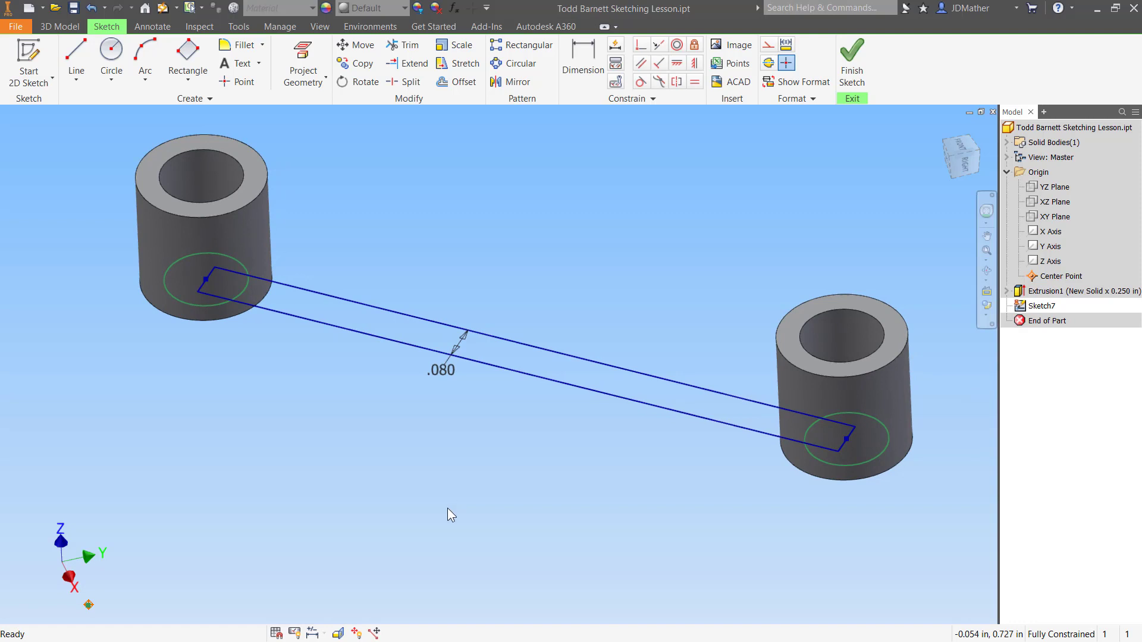
key("F6")
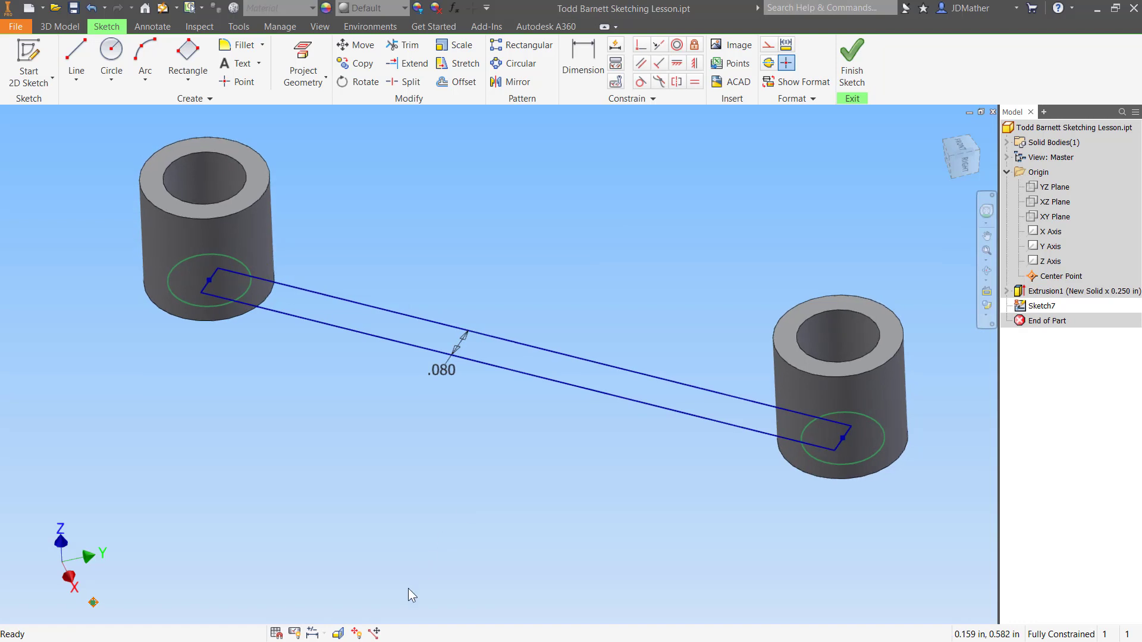
key("e")
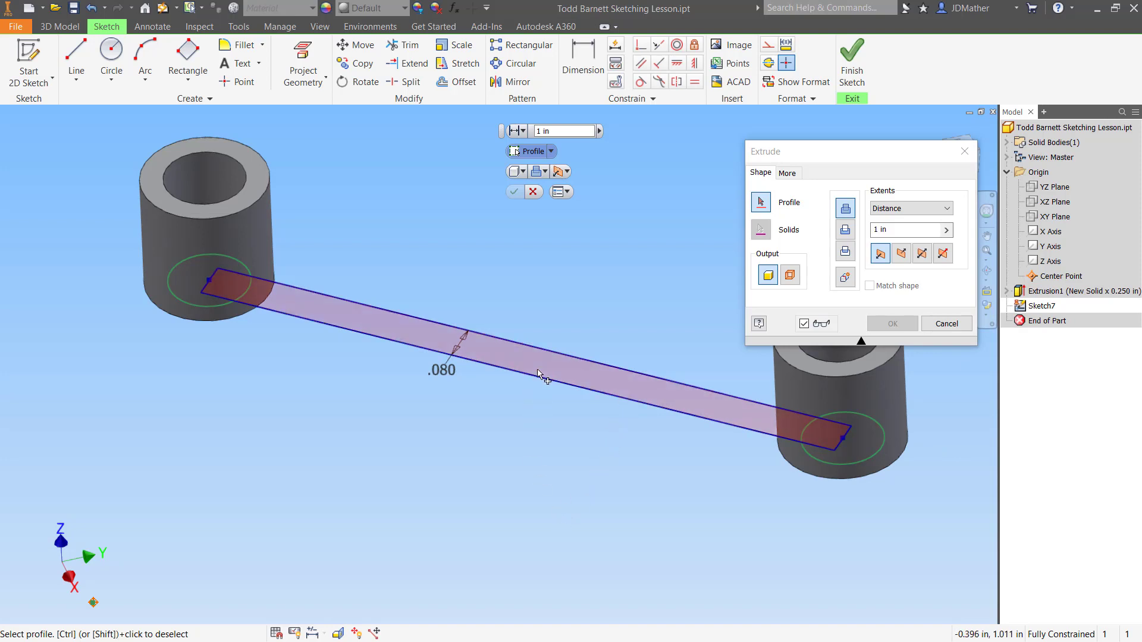
left_click(947, 324)
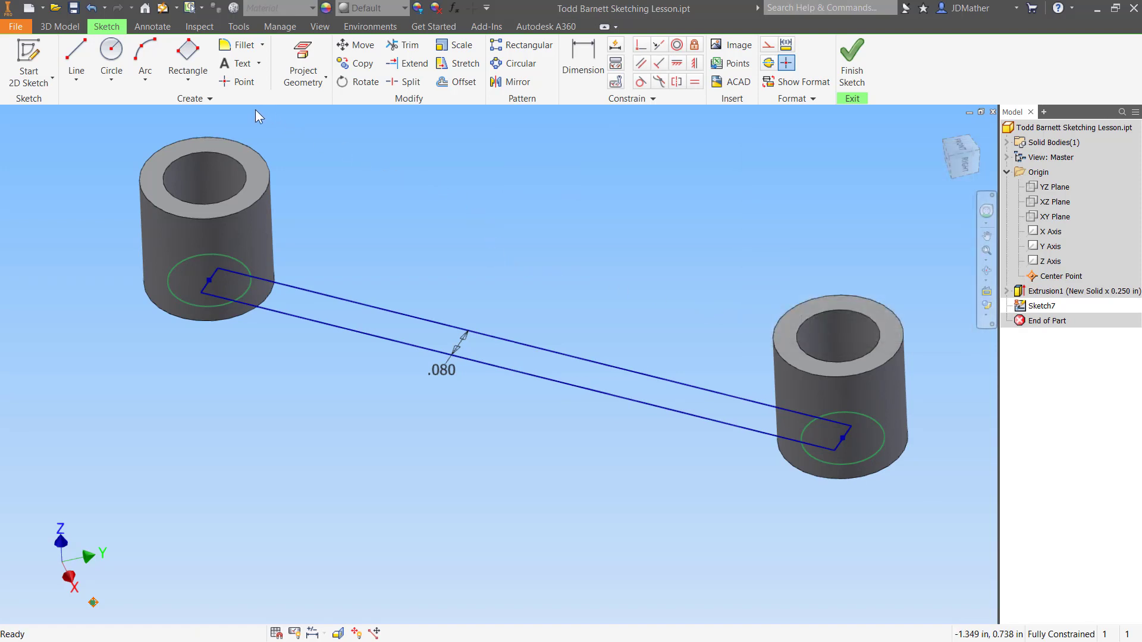
- Split both long edges of the rectangle where they cross the two projected circles
left_click(408, 82)
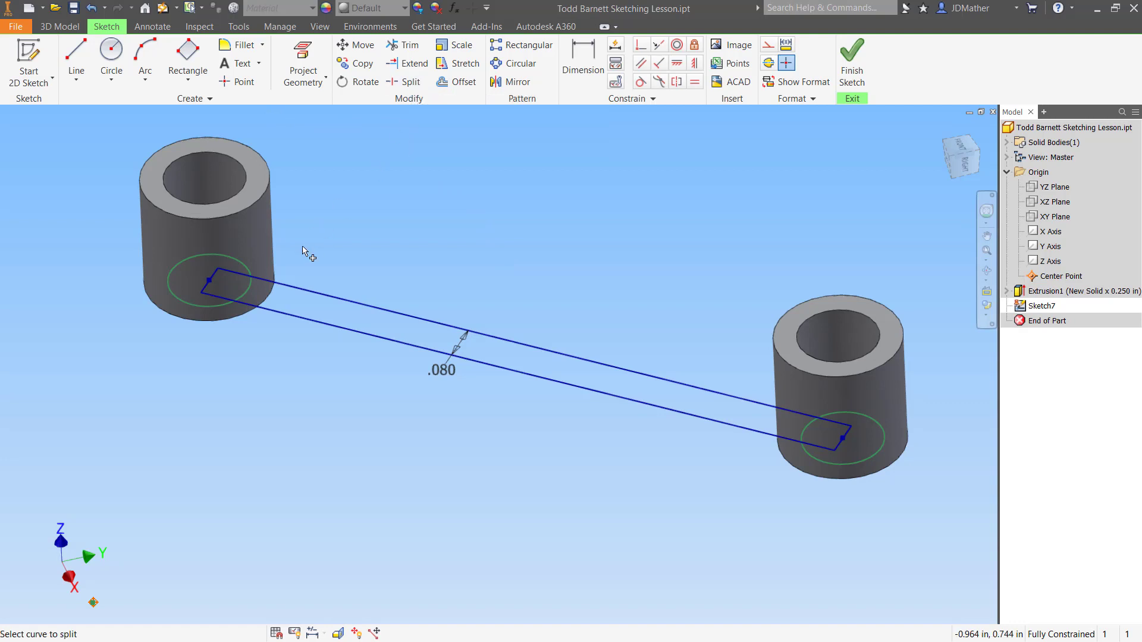
left_click(290, 291)
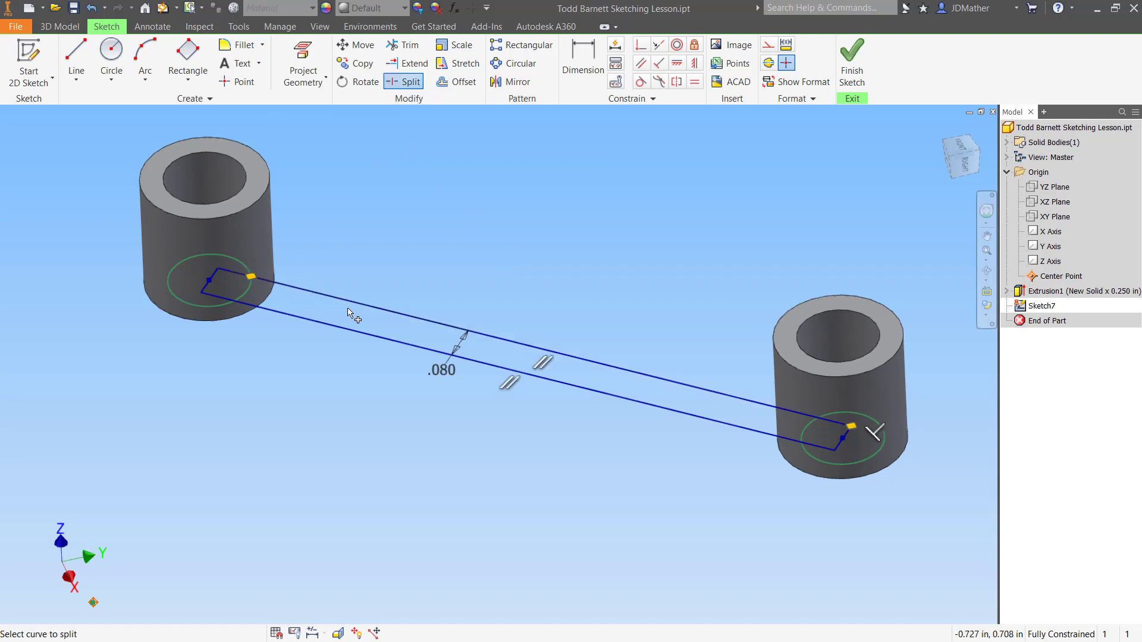
left_click(727, 397)
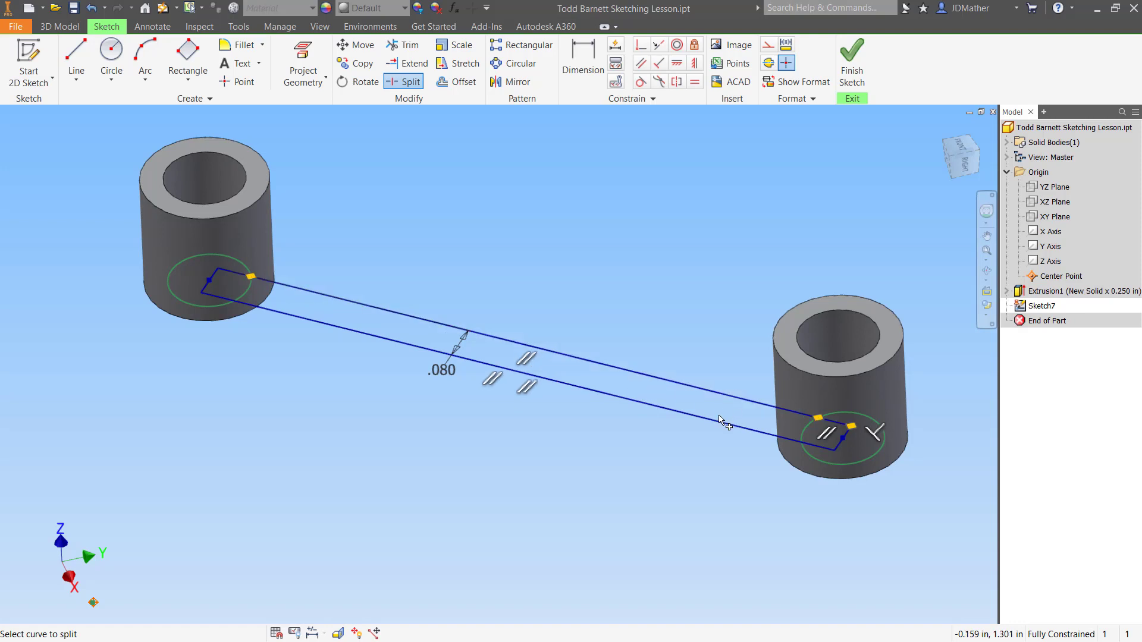
left_click(743, 437)
left_click(277, 313)
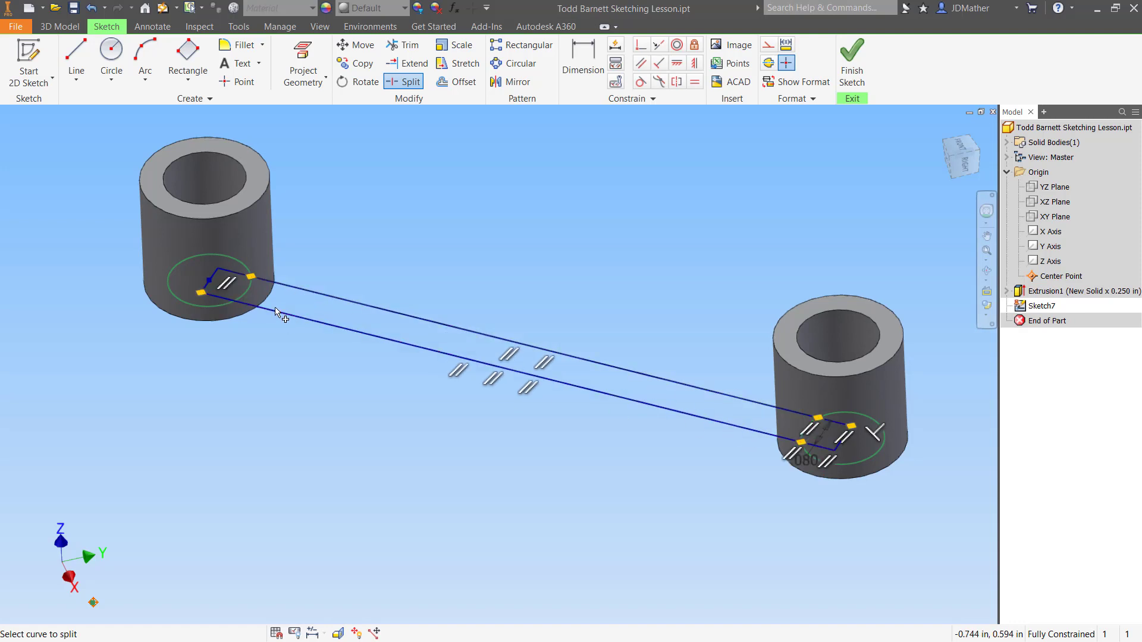
left_click(279, 314)
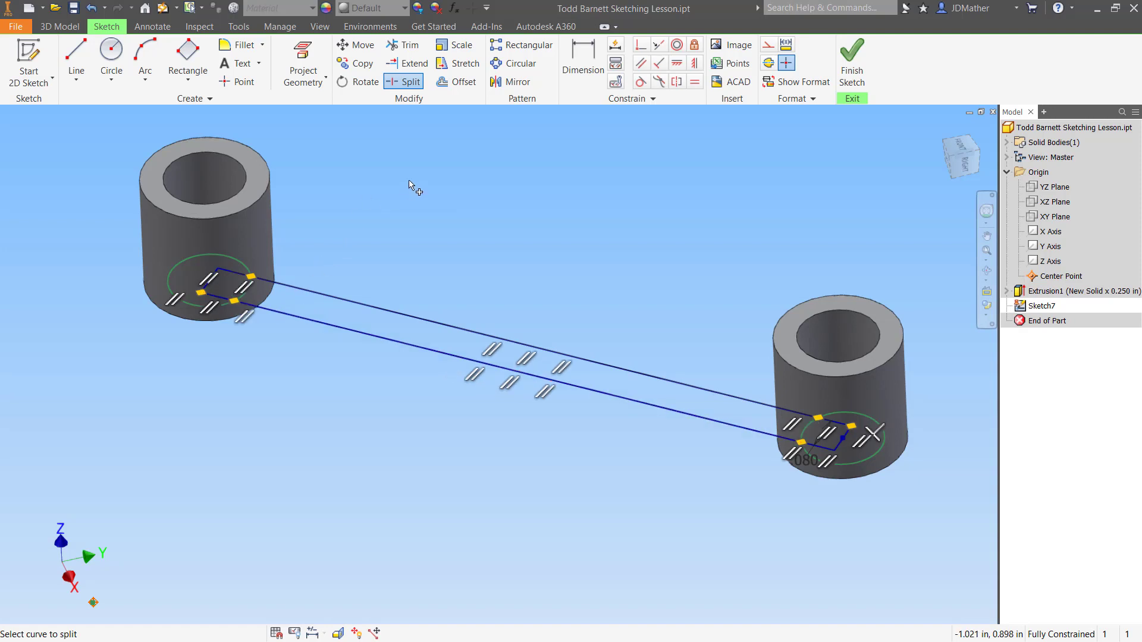
- Extrude the web profile between the two cylinders .125 in as a join
key("e")
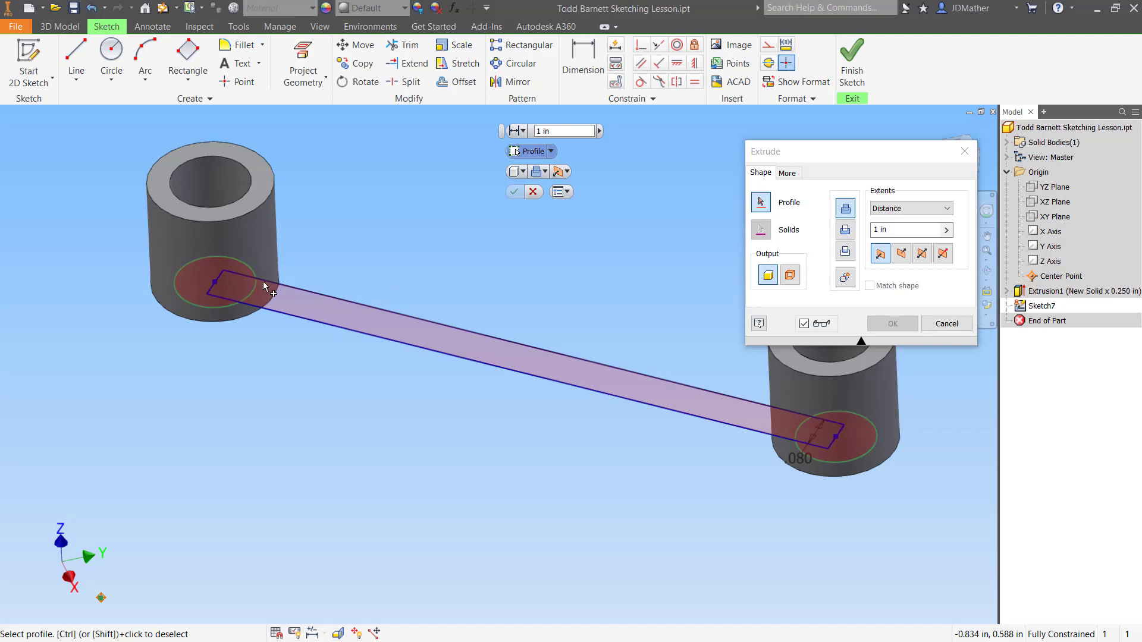
right_click(334, 308)
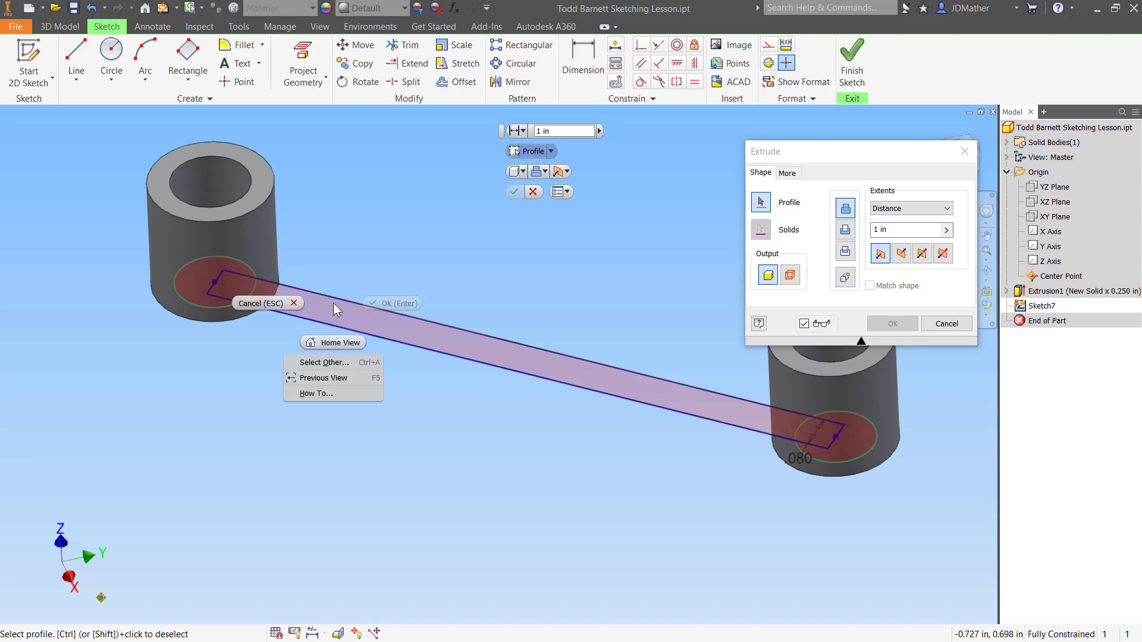
left_click(327, 365)
left_click(331, 365)
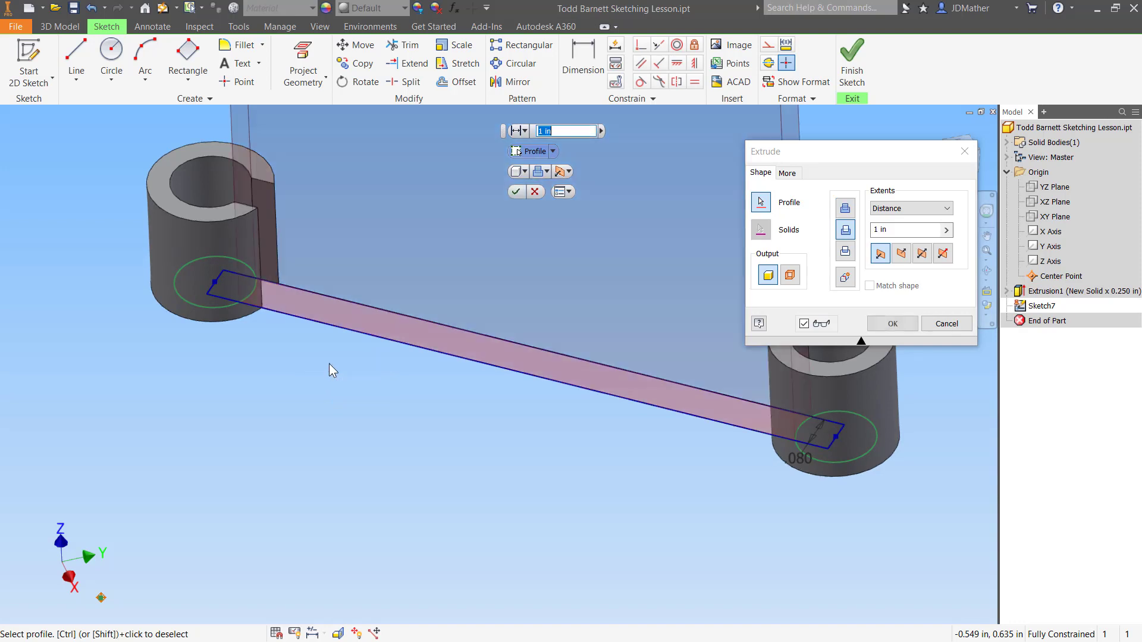
left_click(846, 208)
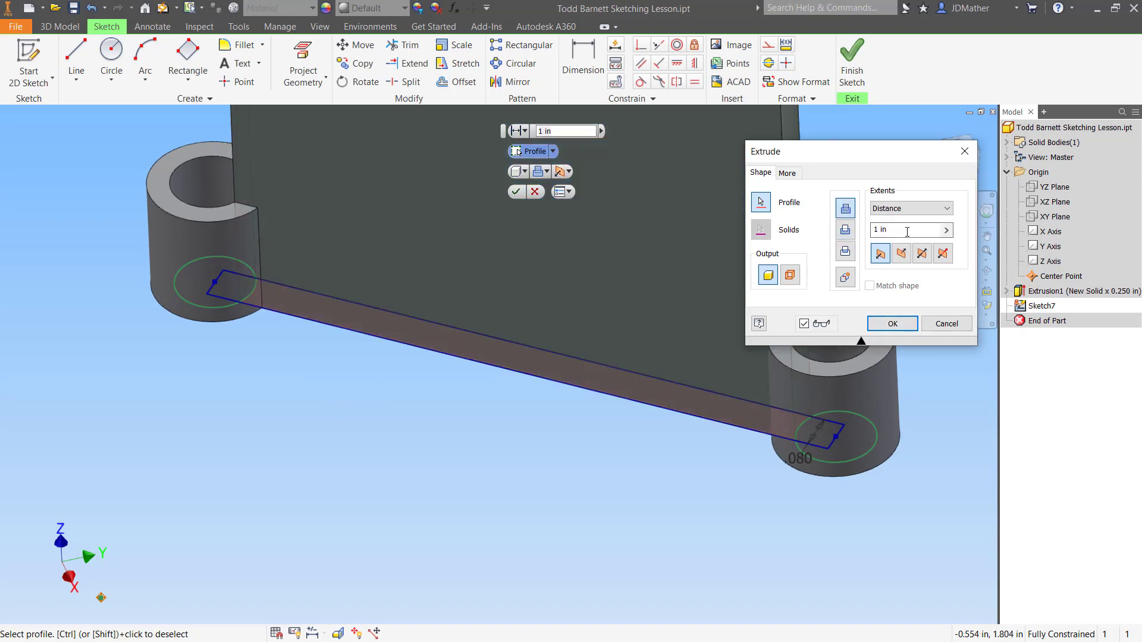
type(".125")
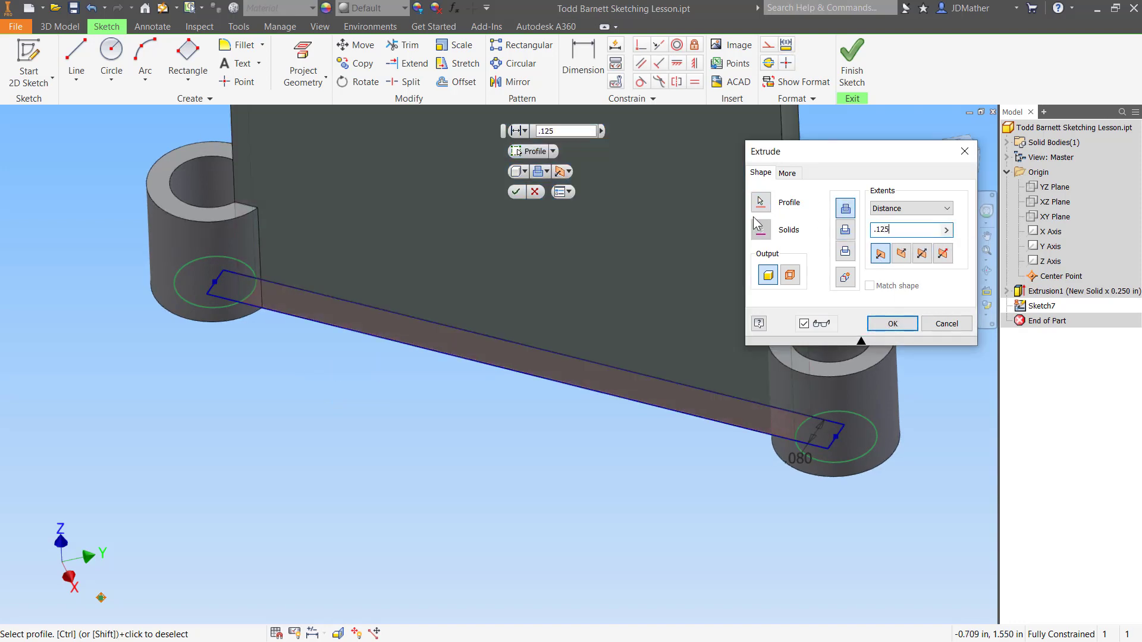
left_click(893, 323)
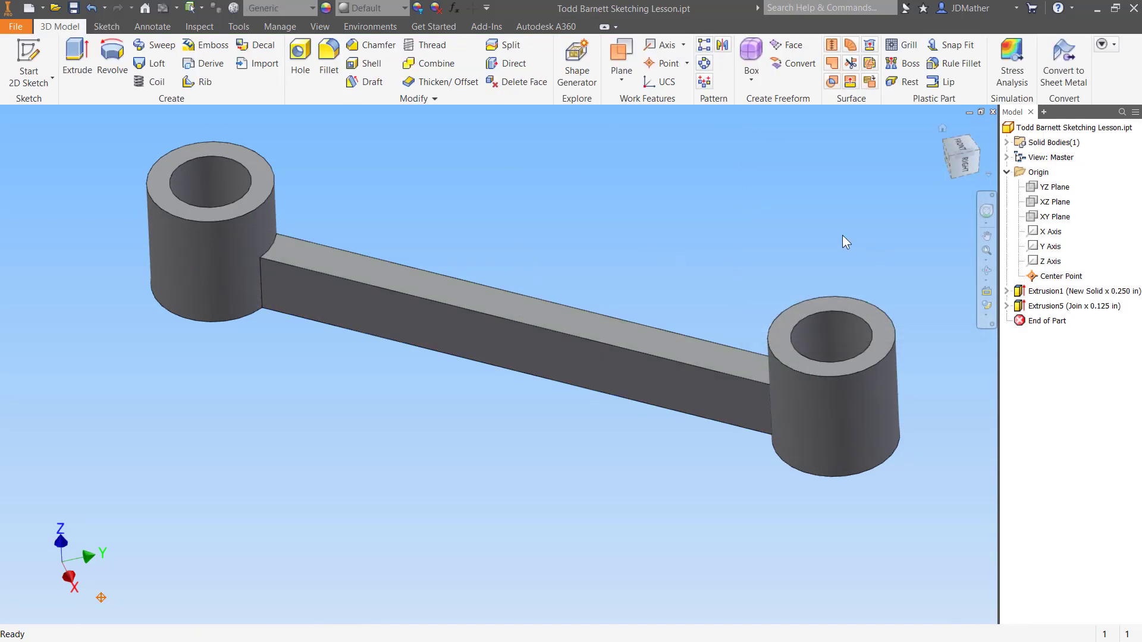
- Undo the web extrusion and the splits of the rectangle's long edges, keeping the .080 in width dimension
left_click(91, 8)
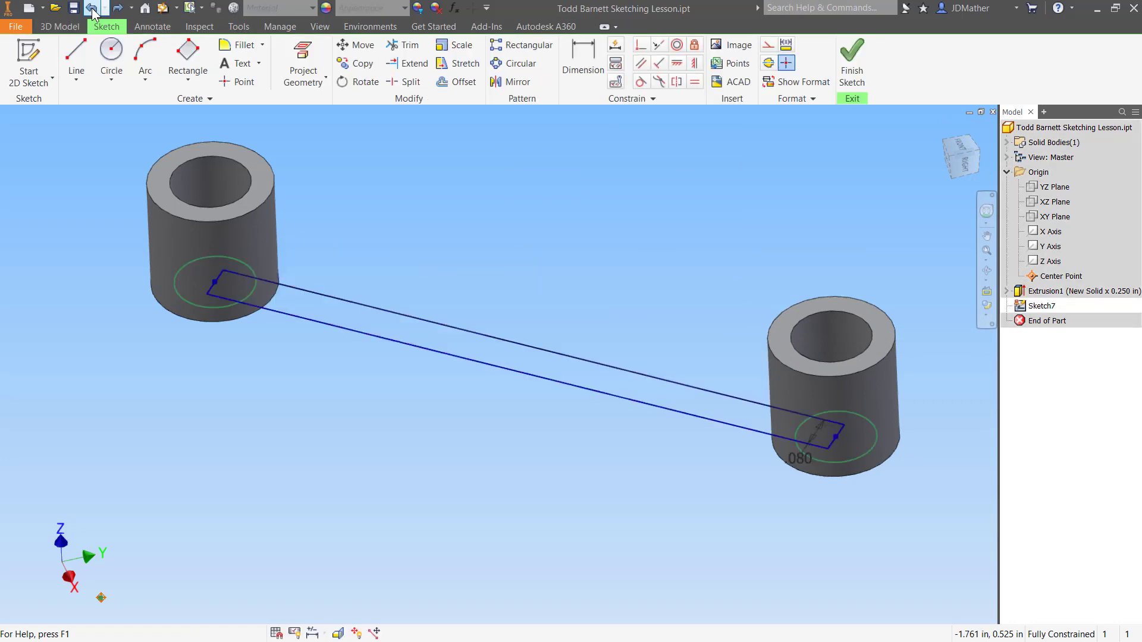
left_click(92, 8)
left_click(91, 8)
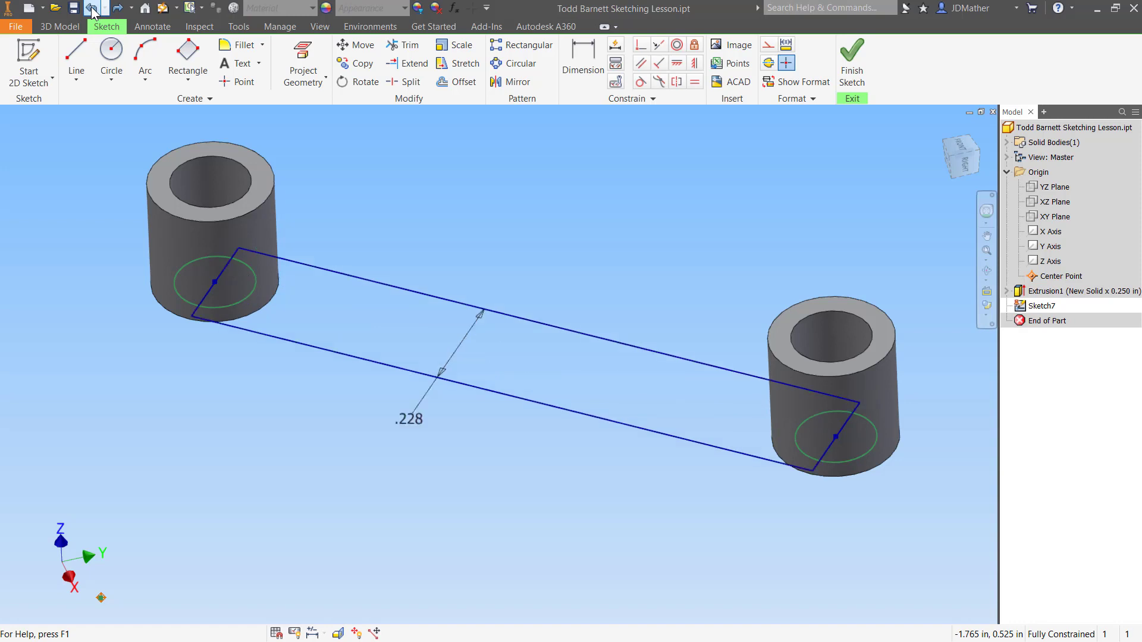
left_click(92, 8)
left_click(118, 9)
left_click(119, 9)
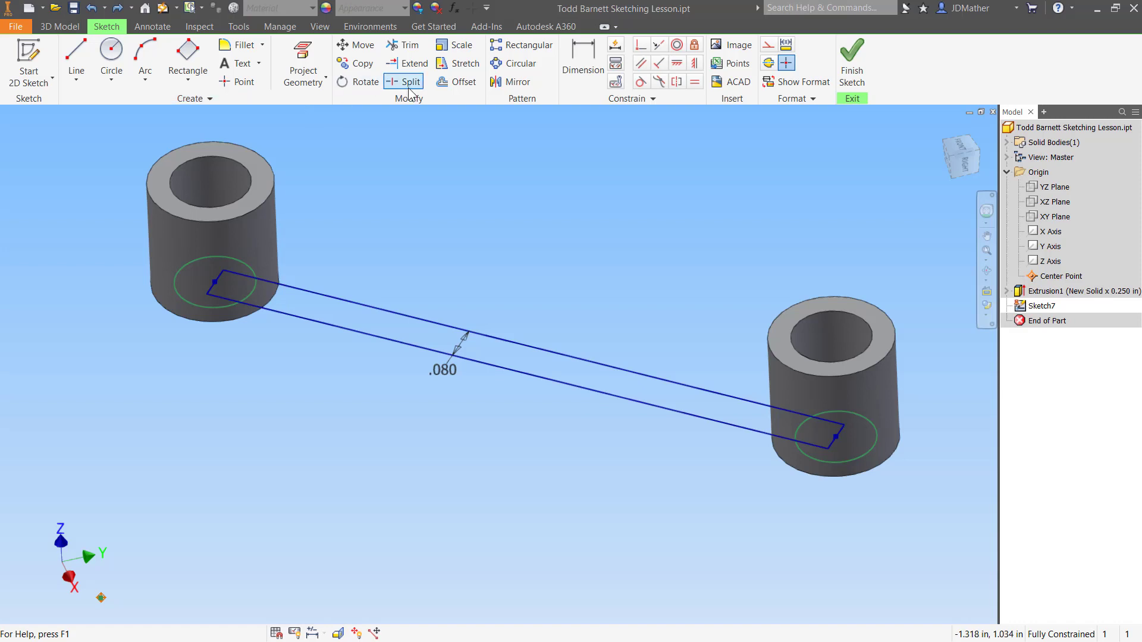
- Place sketch points at the four crossings of the rectangle's long edges with the two projected circles
left_click(252, 82)
left_click(257, 278)
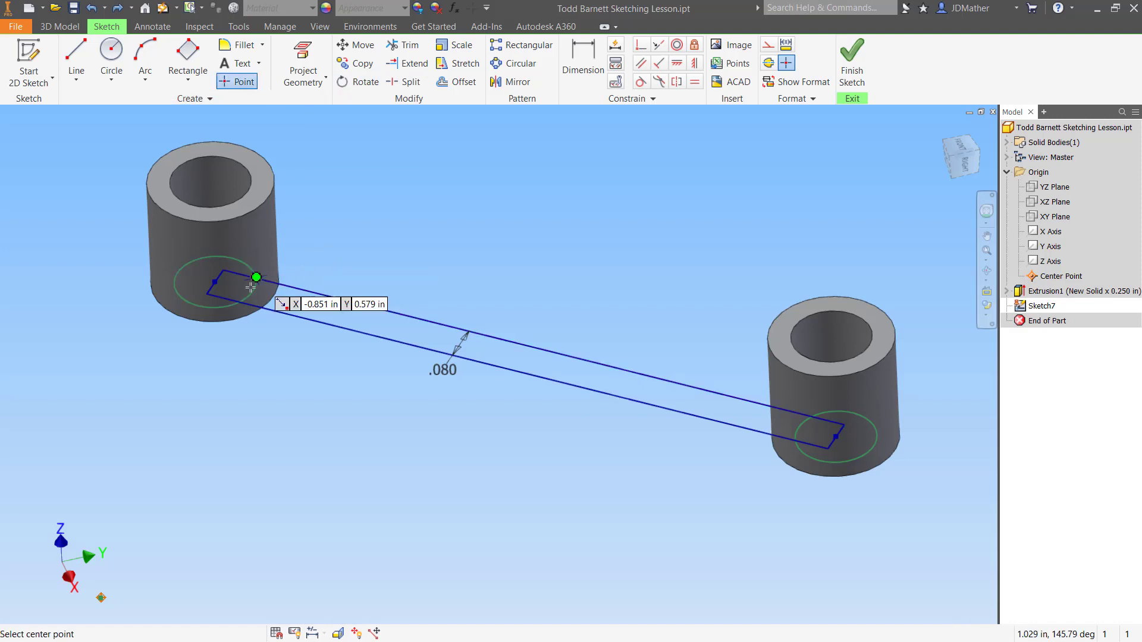
left_click(239, 302)
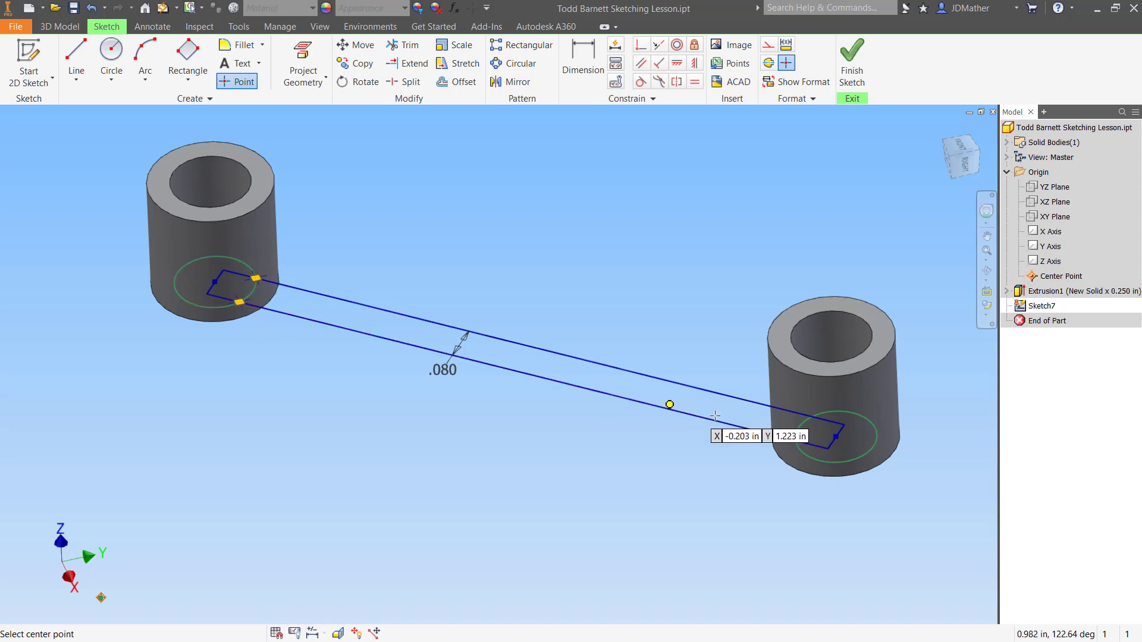
left_click(796, 441)
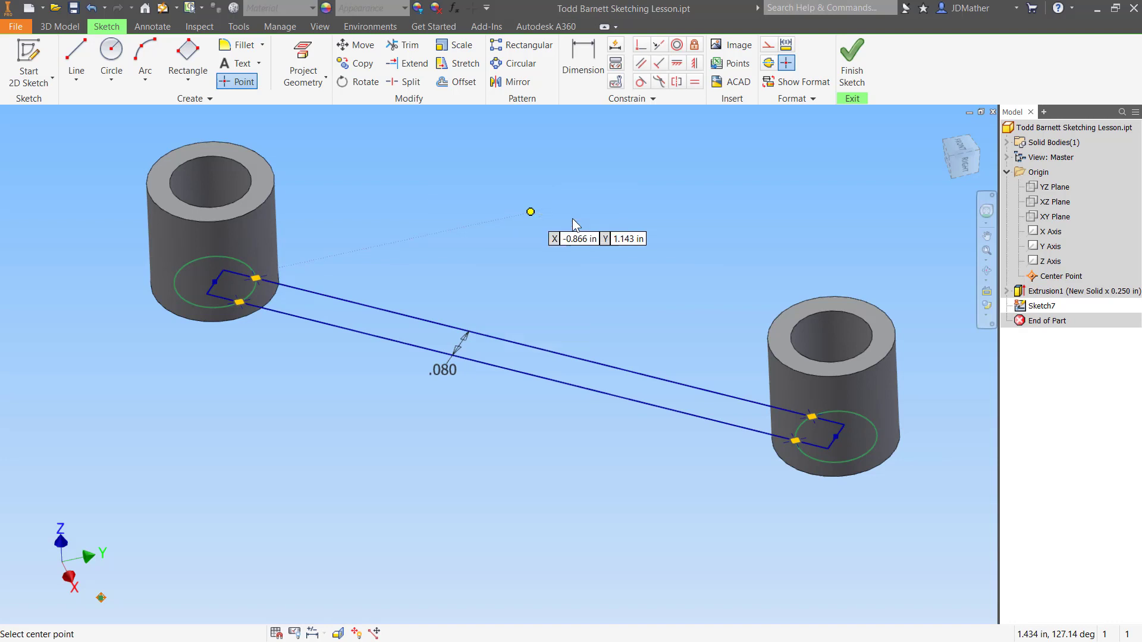
key("Escape")
- Extrude the closed web profile between the cylinders .125 in, joined to the existing solid
left_click(474, 343)
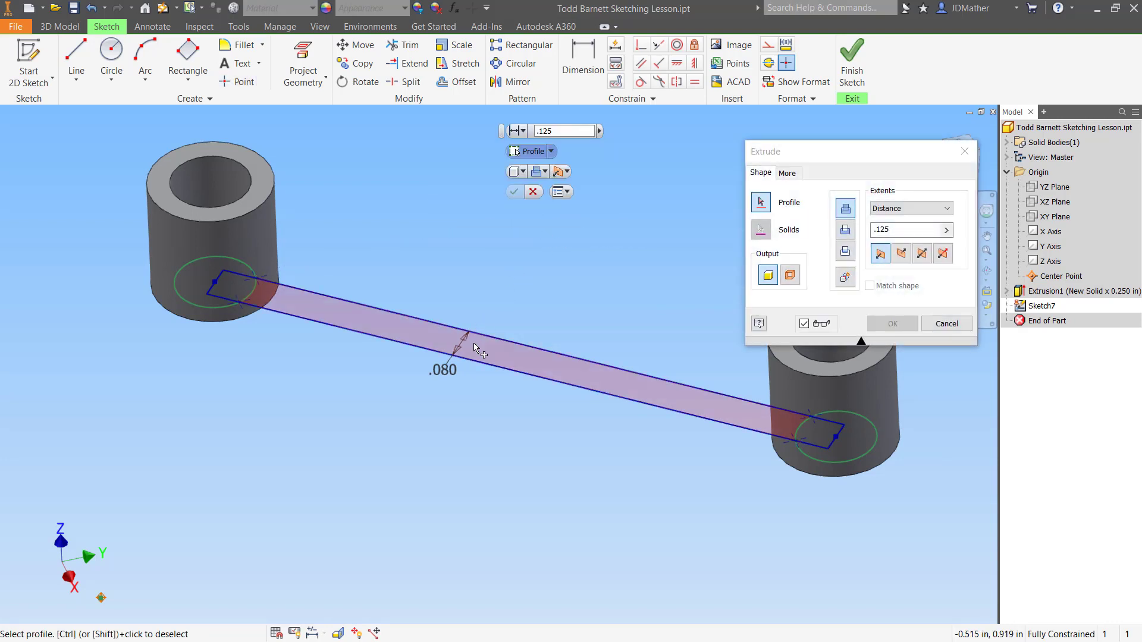
right_click(473, 344)
left_click(467, 402)
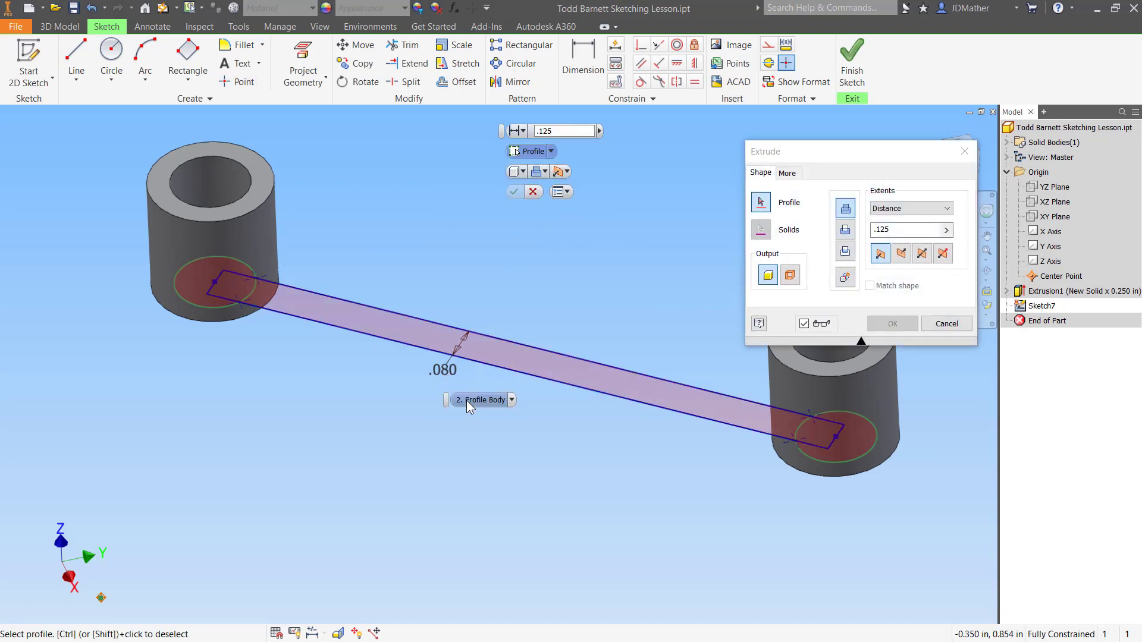
left_click(512, 400)
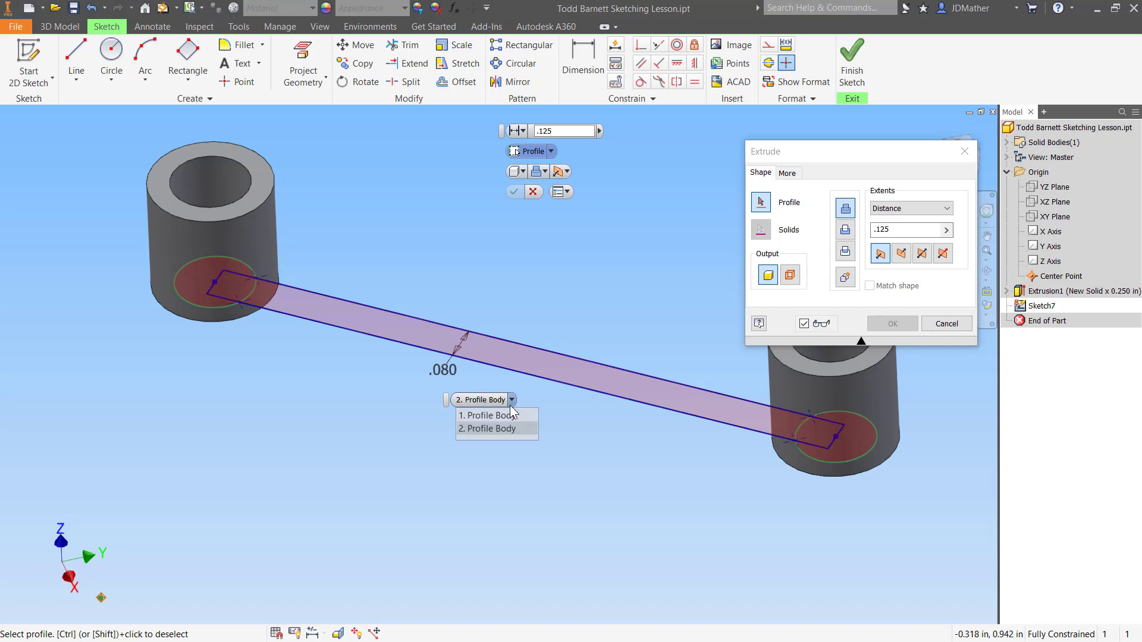
left_click(498, 429)
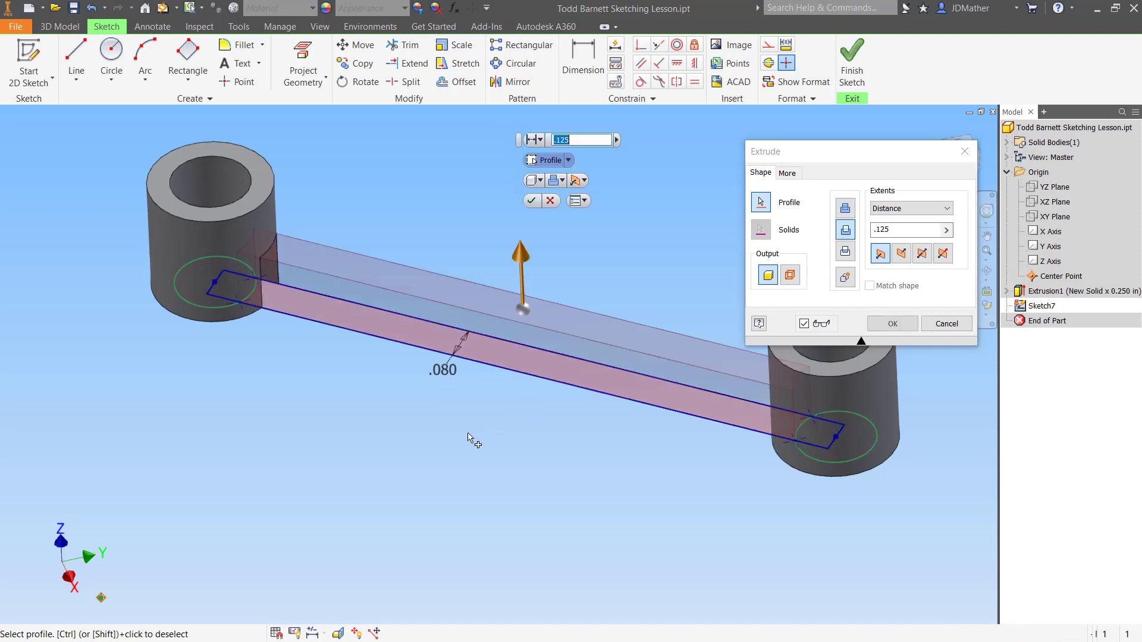
left_click(847, 208)
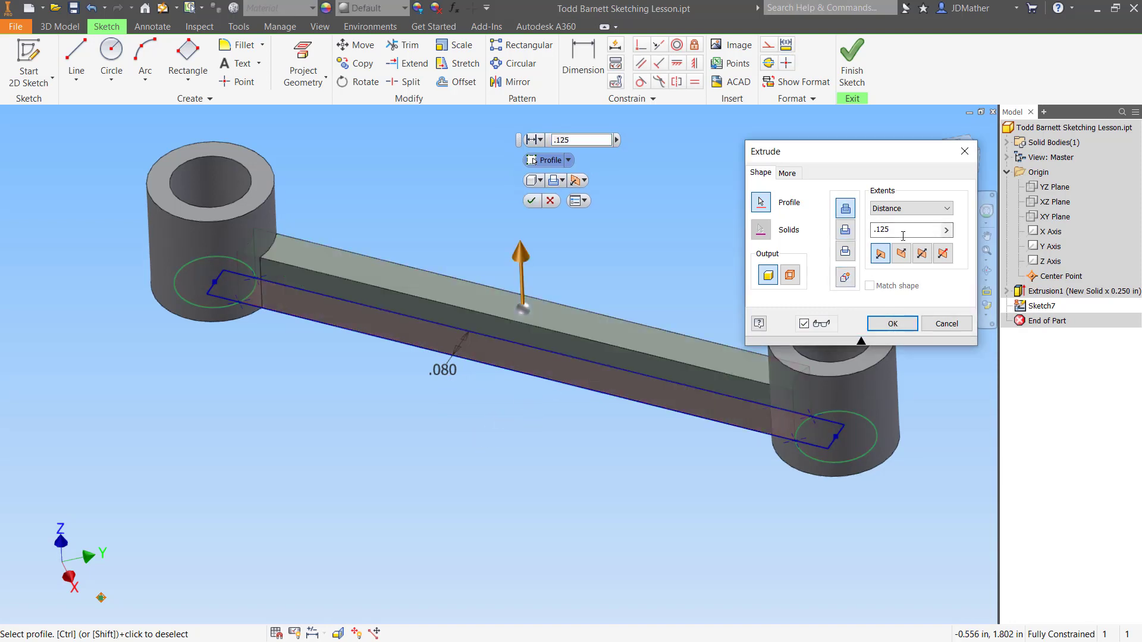
left_click(892, 323)
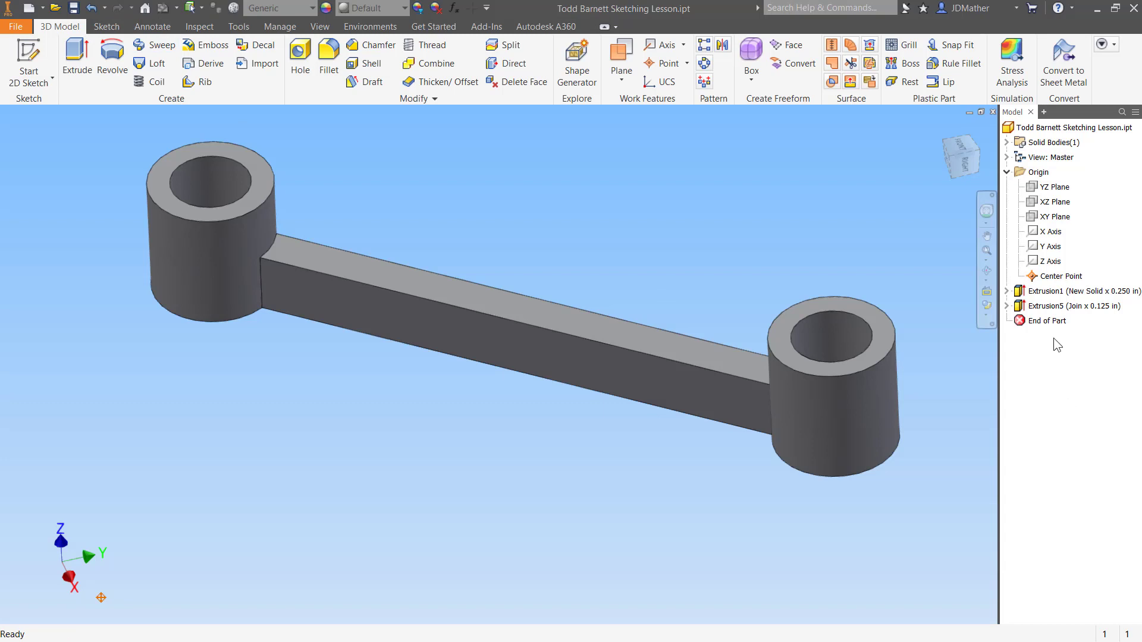
- Roll the part back to before the web extrusion and start a new sketch on the XY Plane
left_click_drag(1044, 325, 1045, 299)
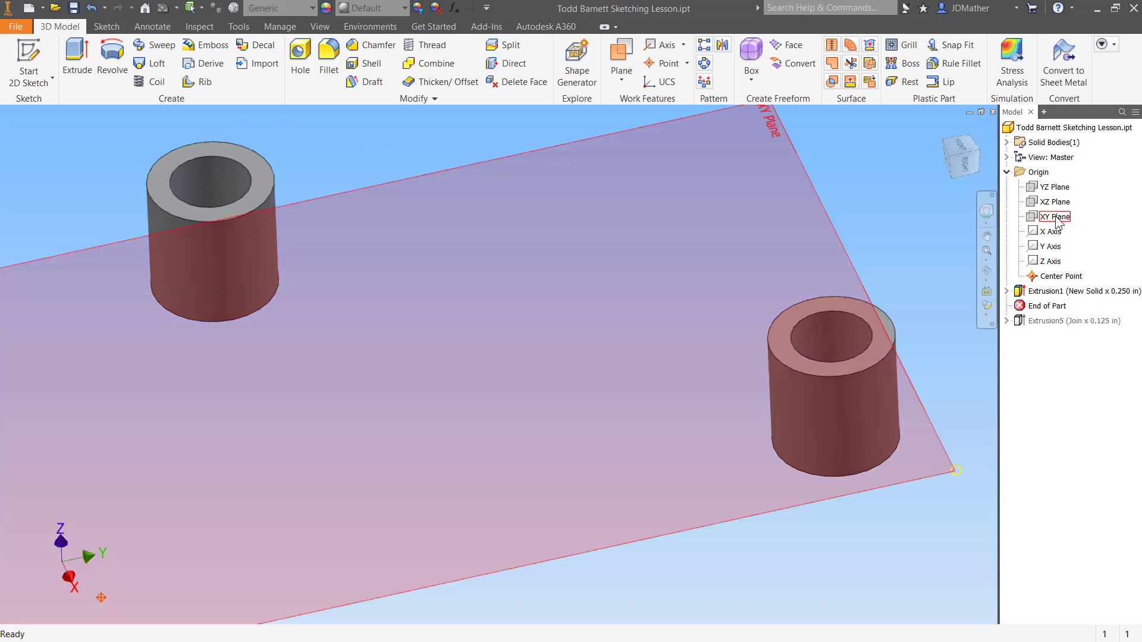
right_click(1056, 221)
left_click(1065, 267)
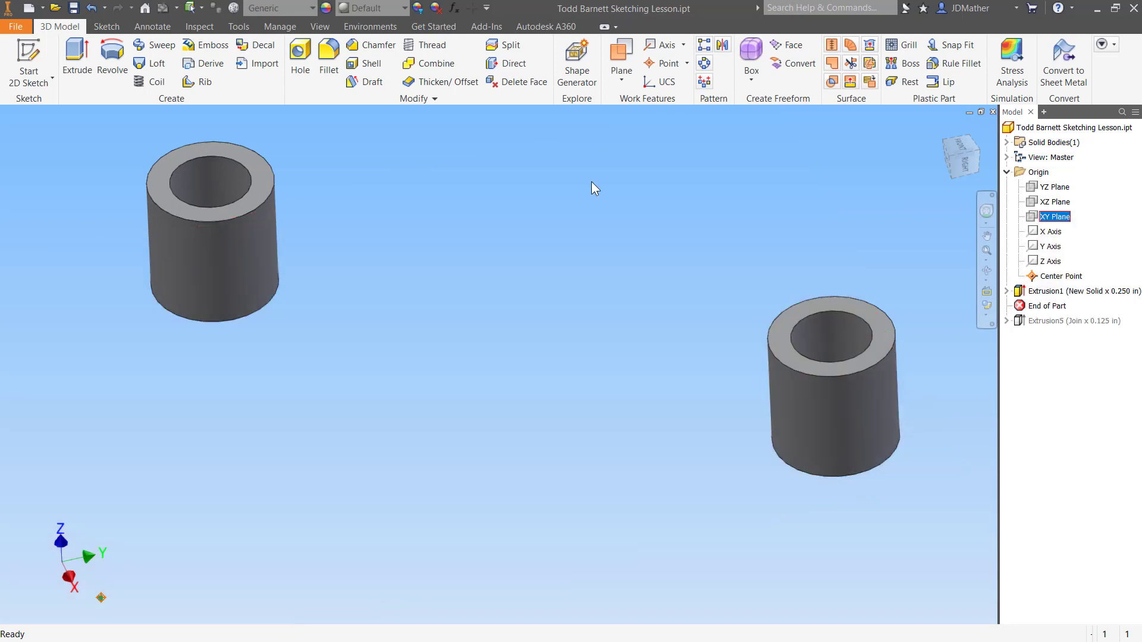
- Project the bore edges of both cylinders into the new sketch
left_click(297, 56)
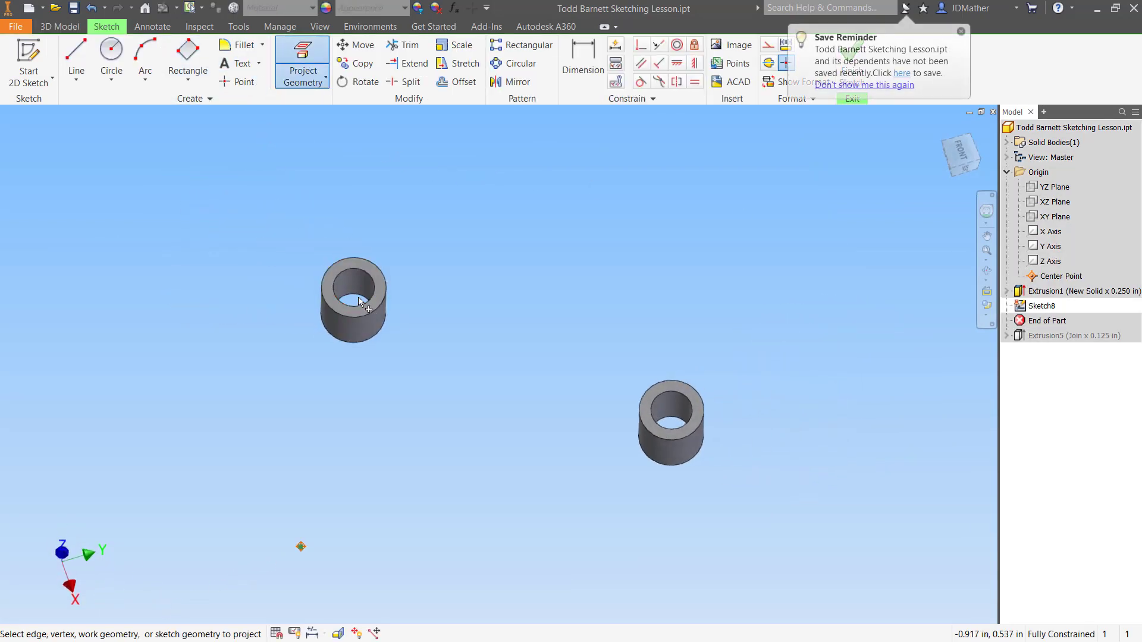
left_click(359, 302)
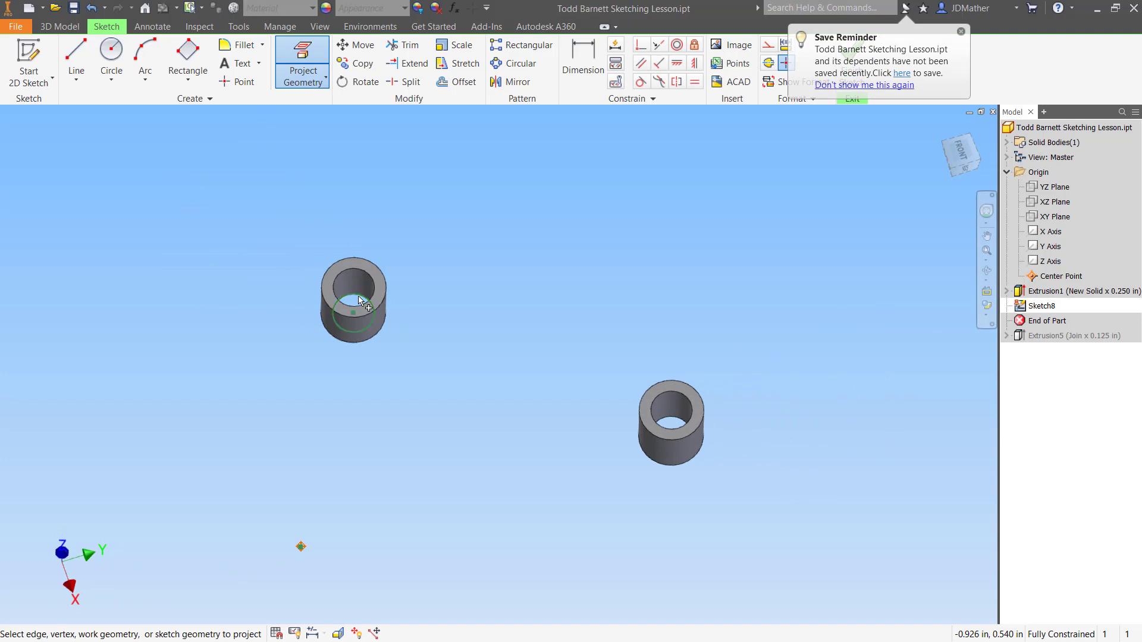
left_click(676, 422)
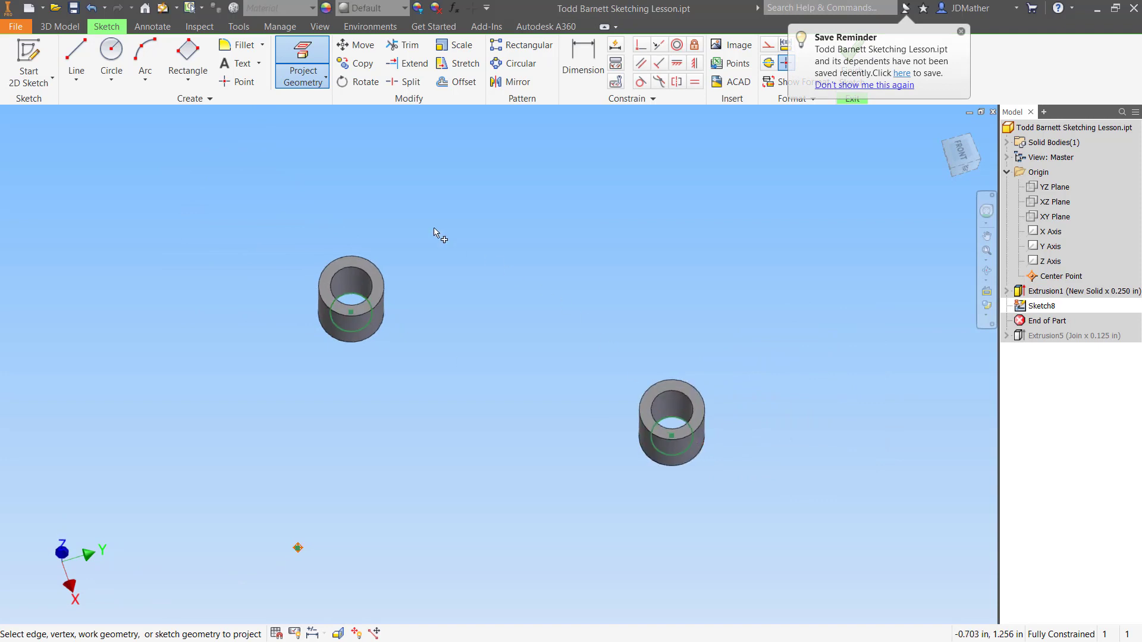
- Draw a line connecting the centres of the two projected circles
left_click(76, 60)
left_click(340, 291)
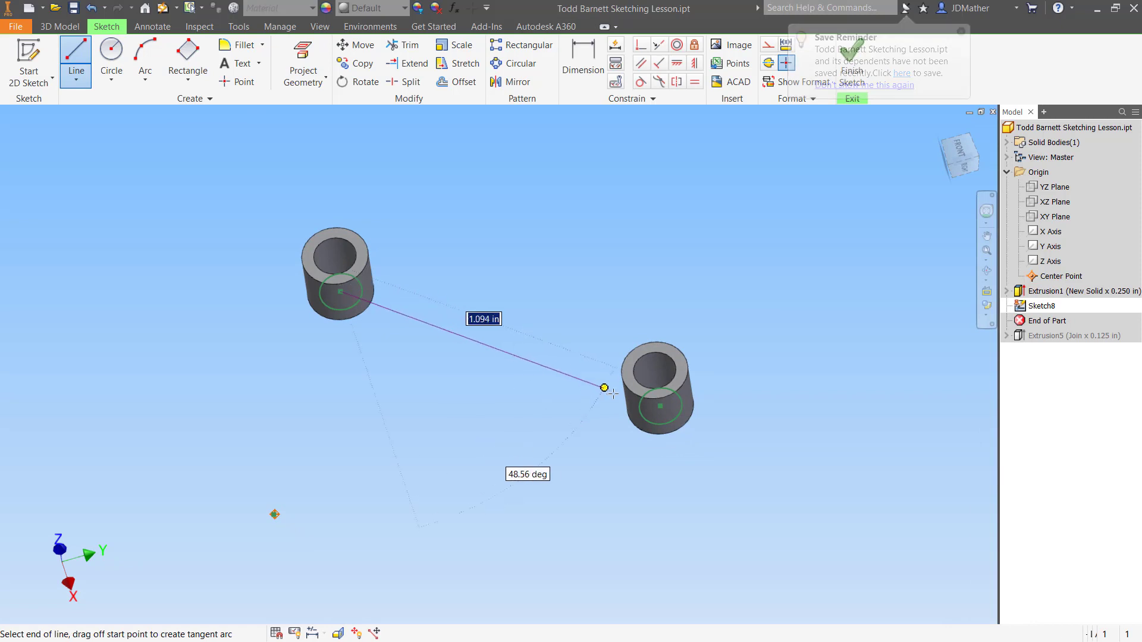
left_click(661, 406)
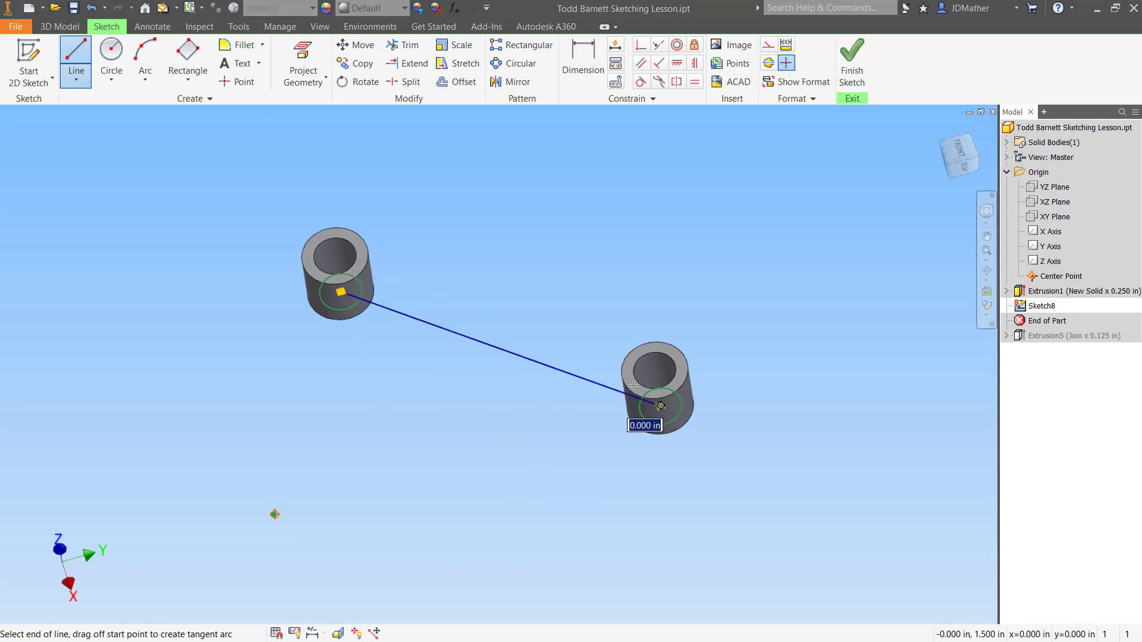
right_click(586, 319)
left_click(612, 317)
- Split the centre-to-centre line where it crosses the two projected circles
middle_click_drag(517, 284, 469, 119, "shift")
left_click(406, 81)
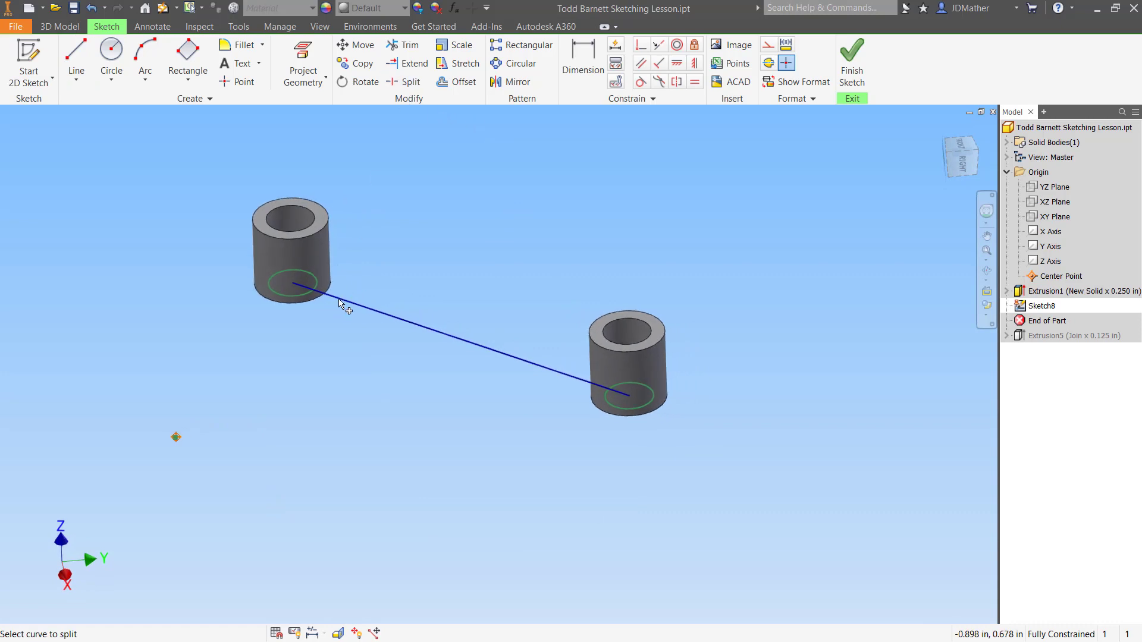
left_click(340, 303)
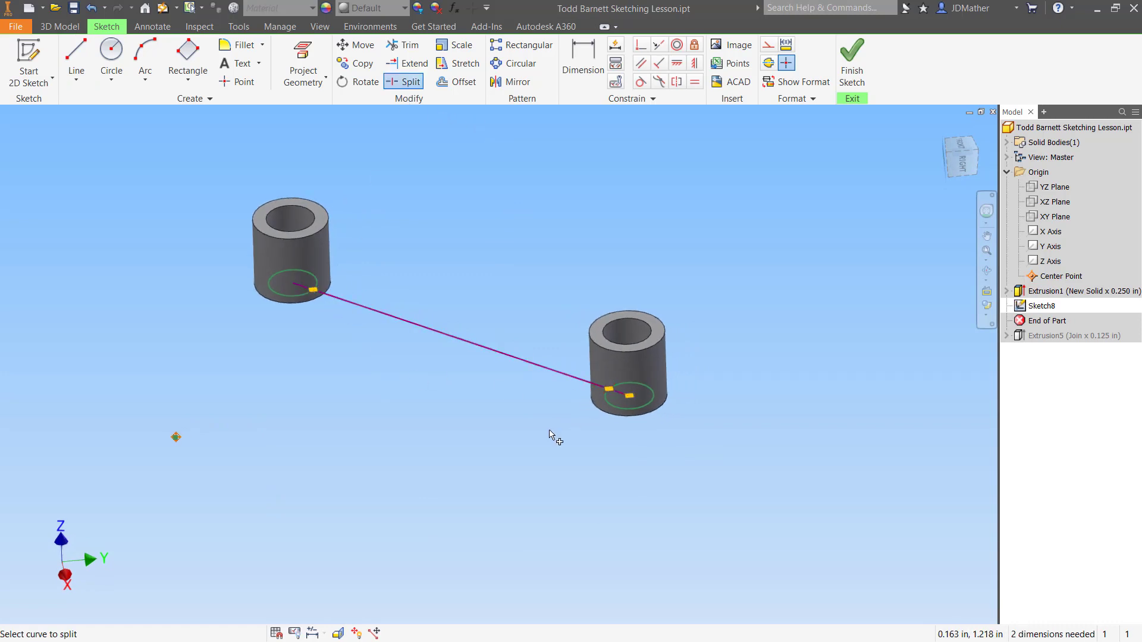
right_click(549, 430)
left_click(593, 435)
- Make the short end segments inside both circles collinear with the long middle segment
scroll(589, 413, "down", 3)
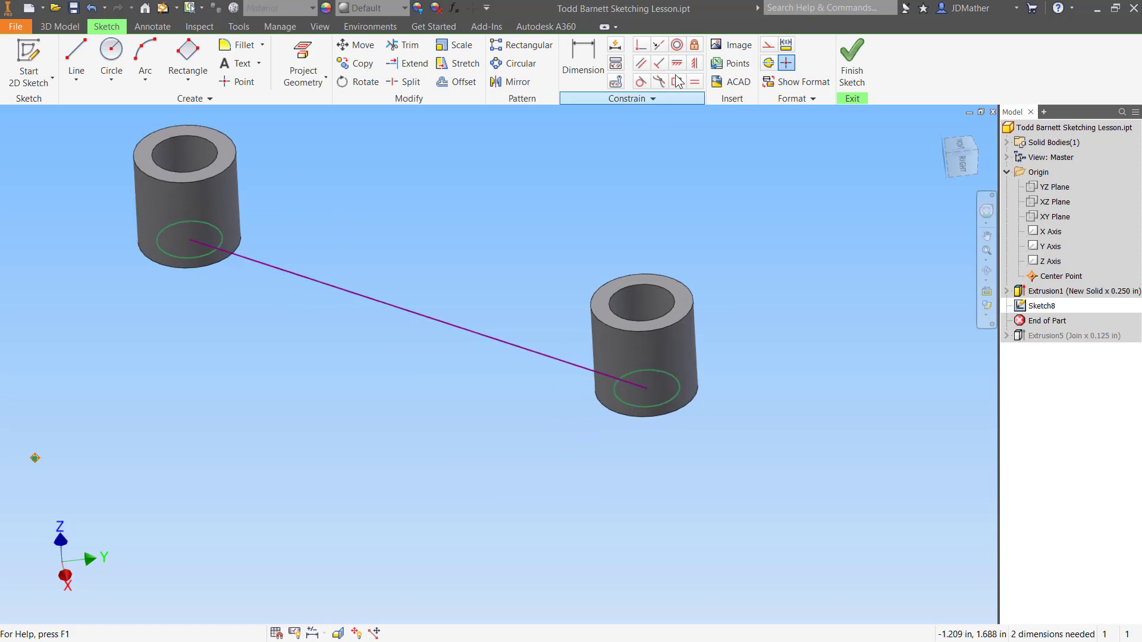
left_click(658, 45)
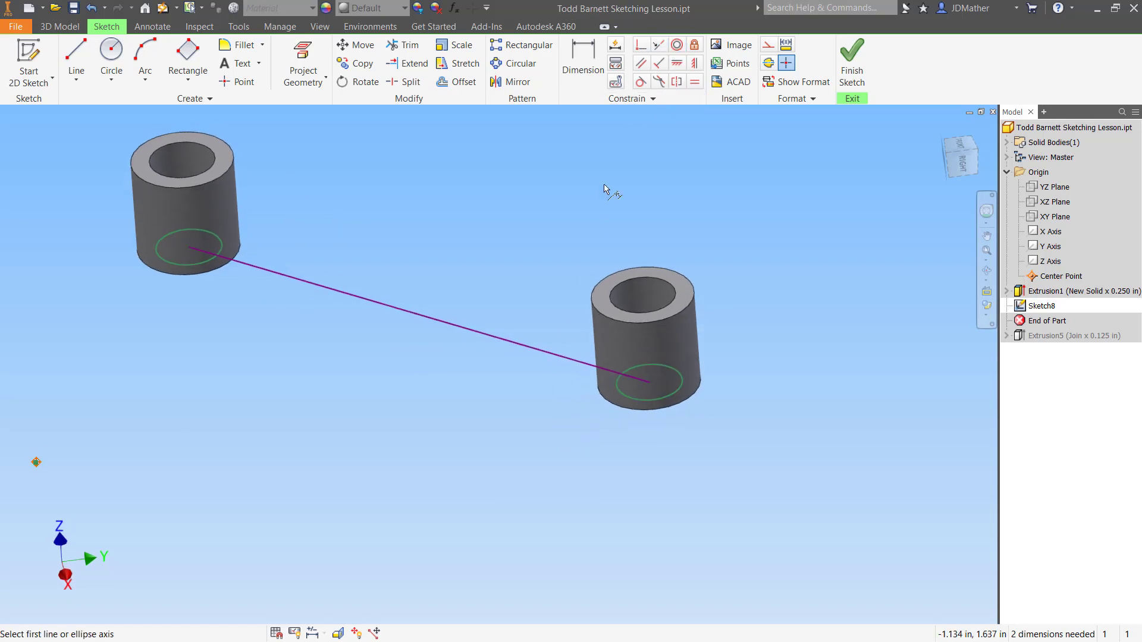
left_click(574, 363)
left_click(642, 384)
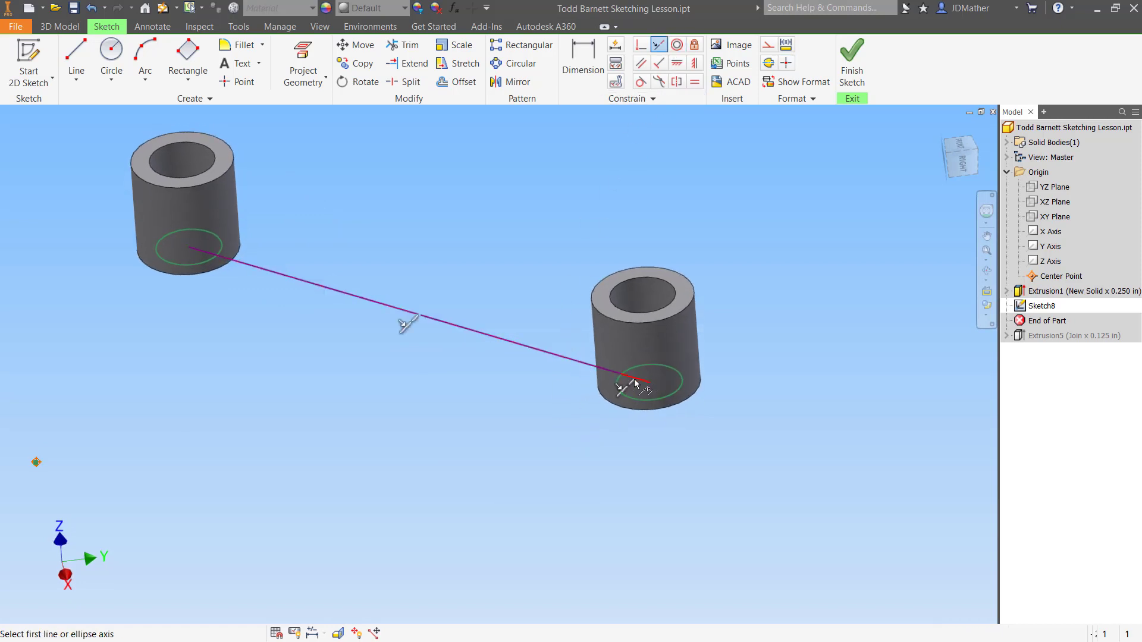
left_click(266, 271)
left_click(206, 257)
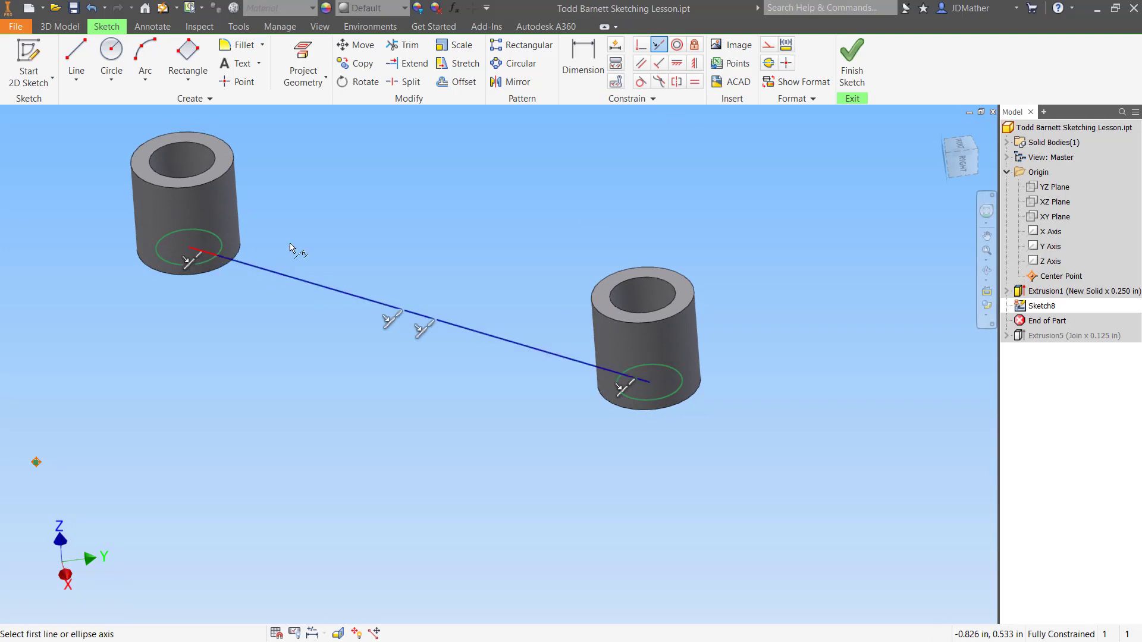
right_click(410, 223)
left_click(449, 225)
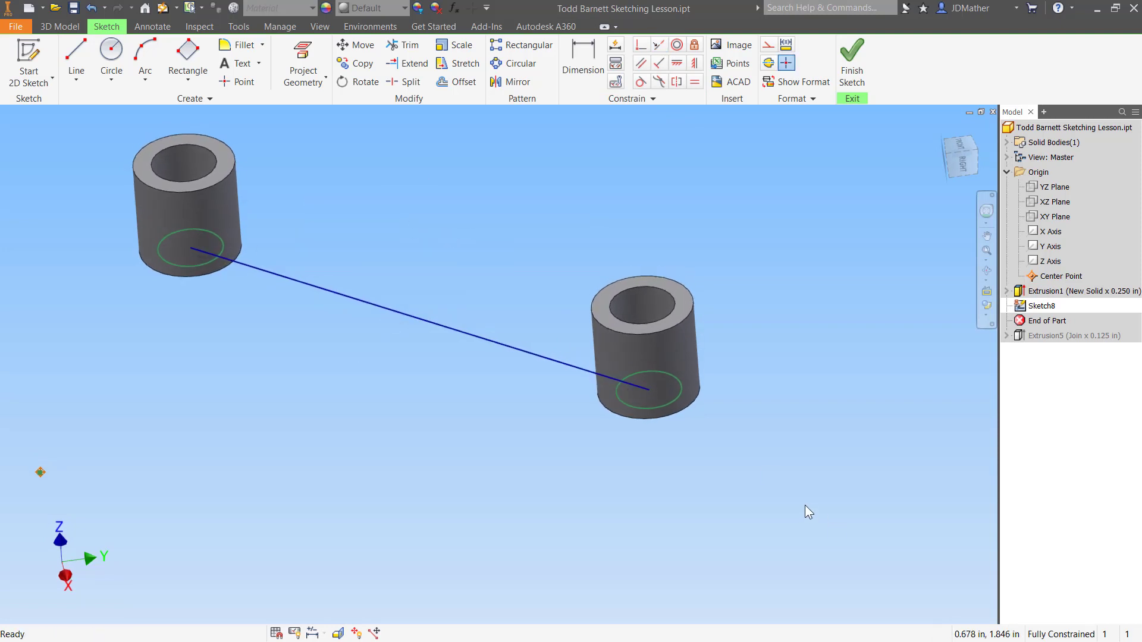
- Convert the short end segments and projected circles at both cylinders to construction geometry, and finish the sketch
left_click_drag(780, 430, 670, 263)
right_click(692, 234)
left_click(728, 222)
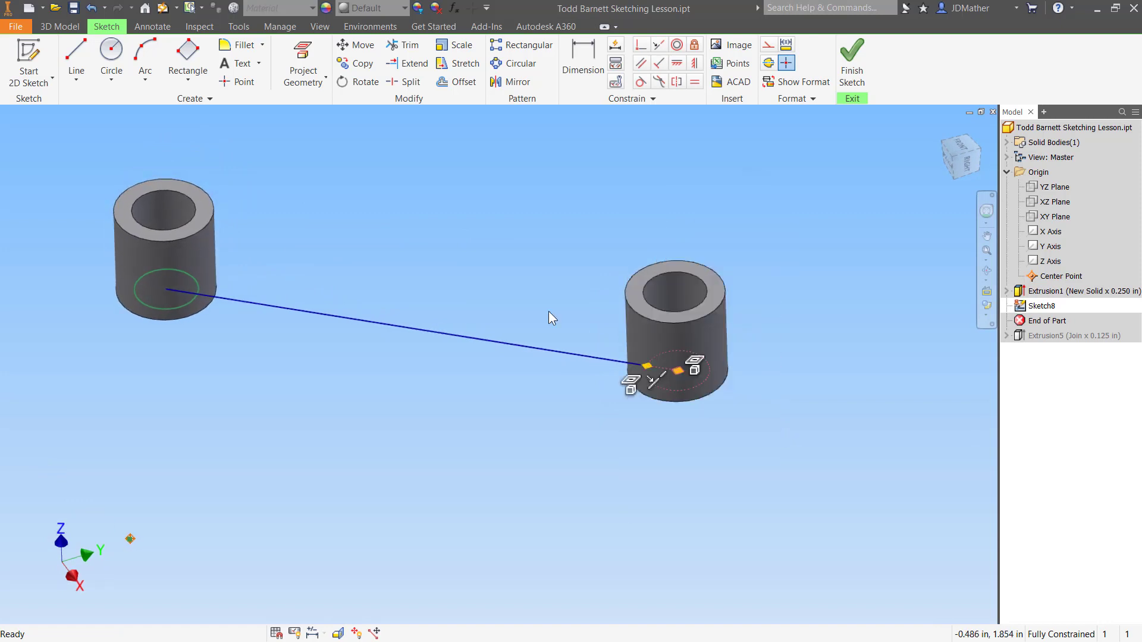
left_click_drag(184, 339, 118, 192)
right_click(90, 160)
left_click(132, 160)
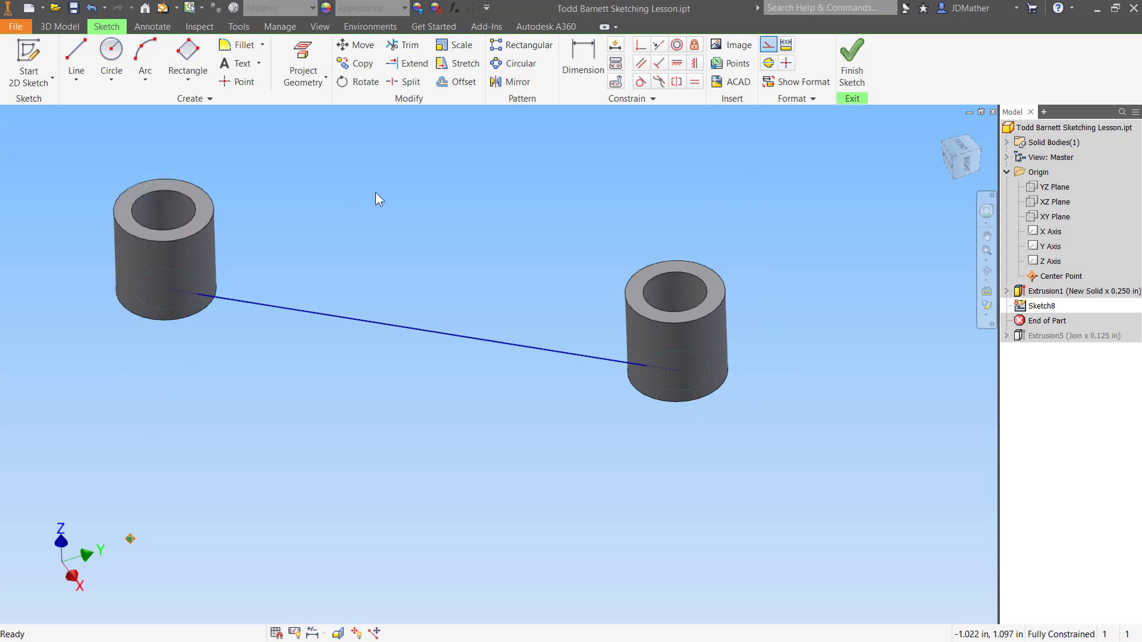
left_click(852, 59)
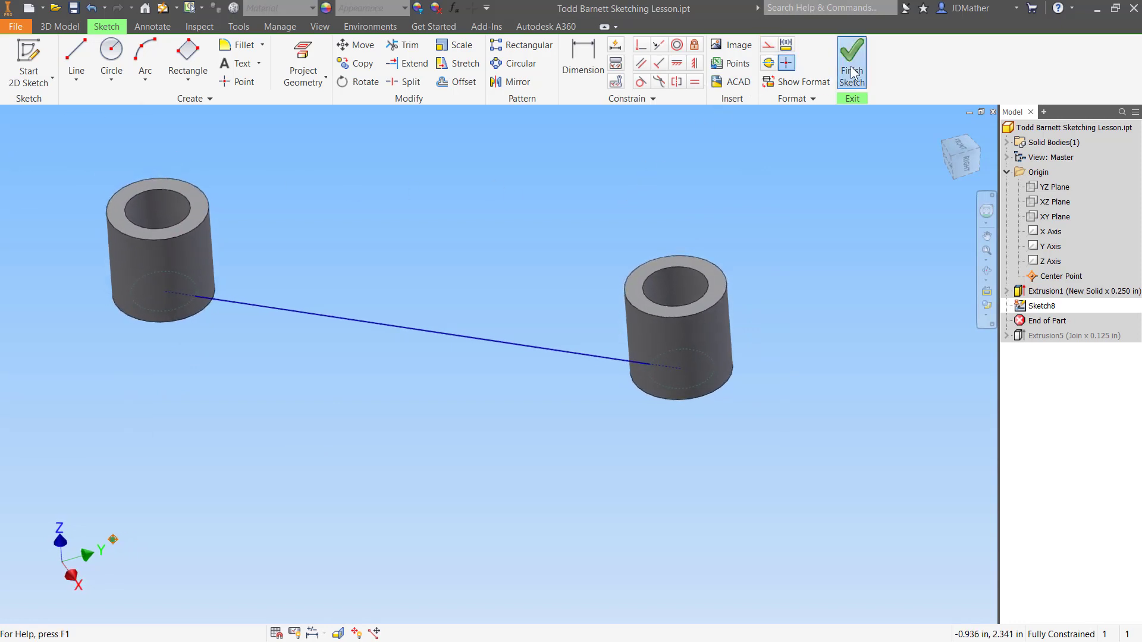
- Extrude the line between the two cylinders as a surface with a distance of .125 in
left_click(77, 60)
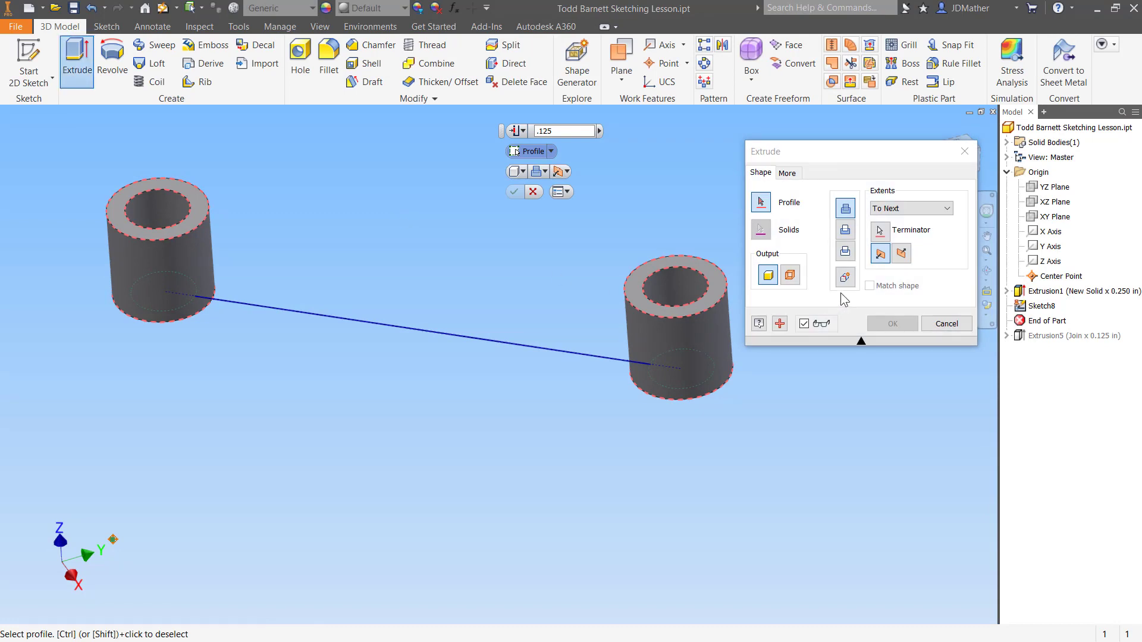
left_click(790, 275)
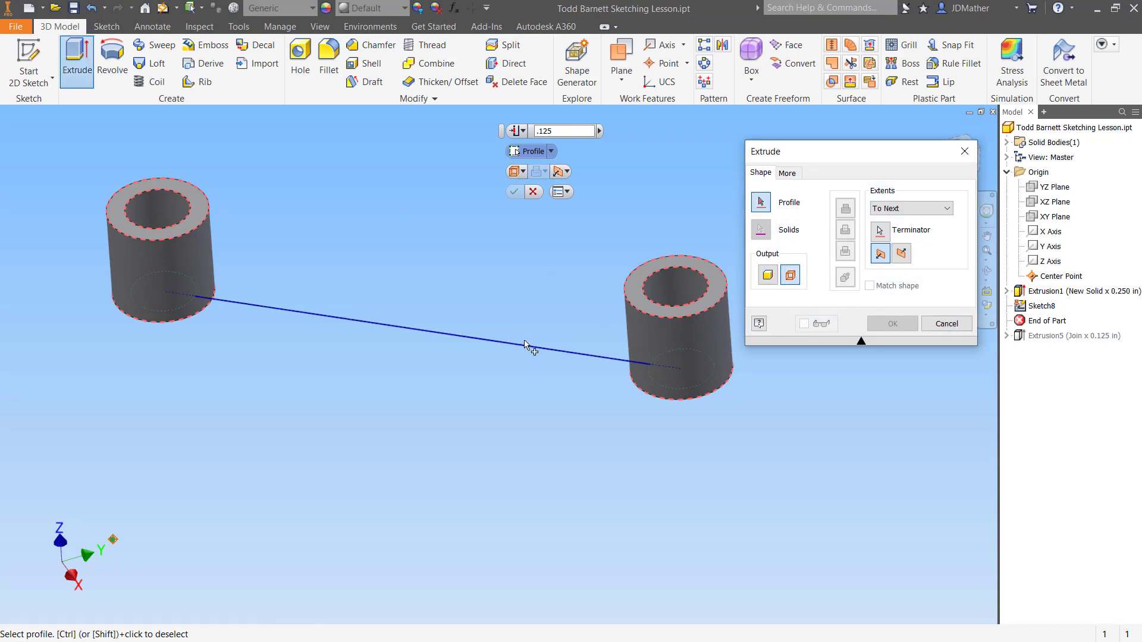
left_click(526, 345)
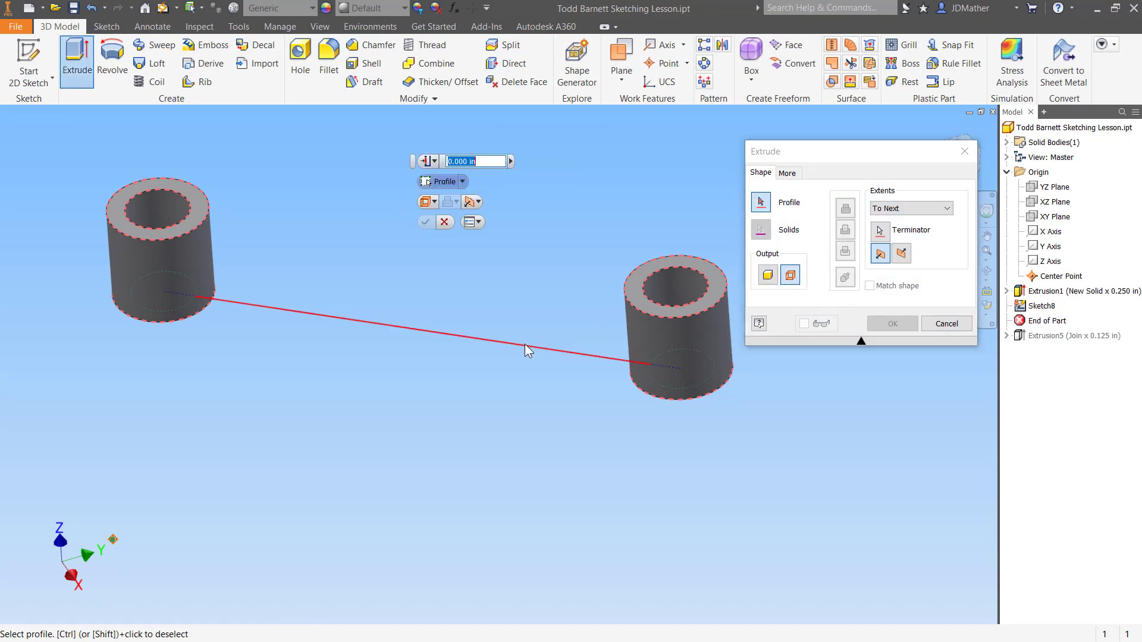
left_click(915, 209)
left_click(909, 219)
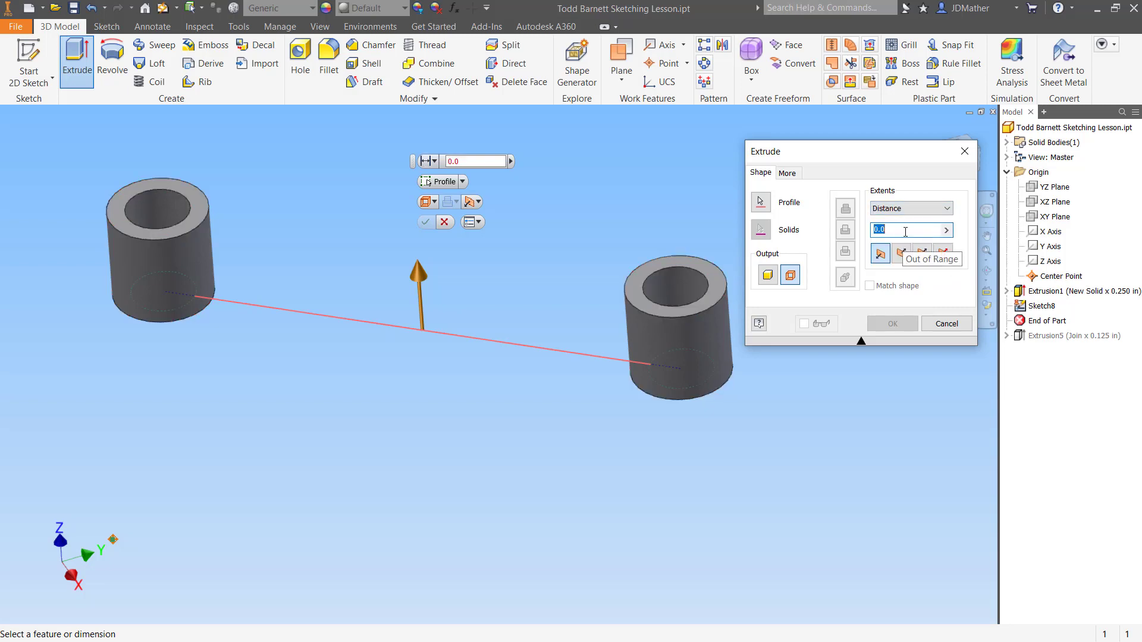
type(".125")
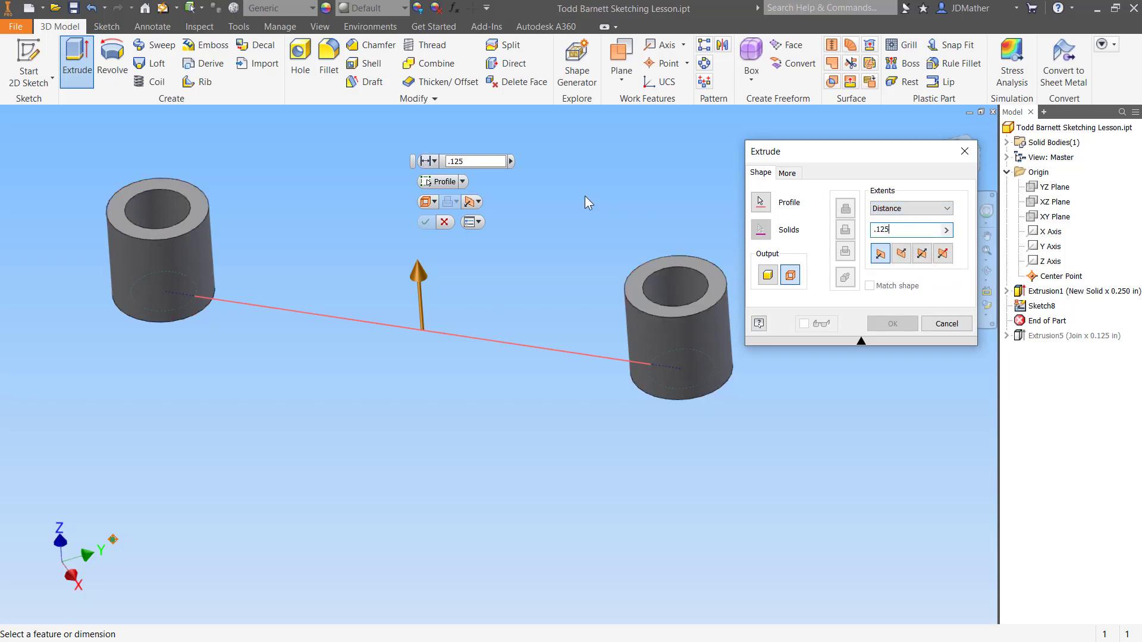
left_click(892, 324)
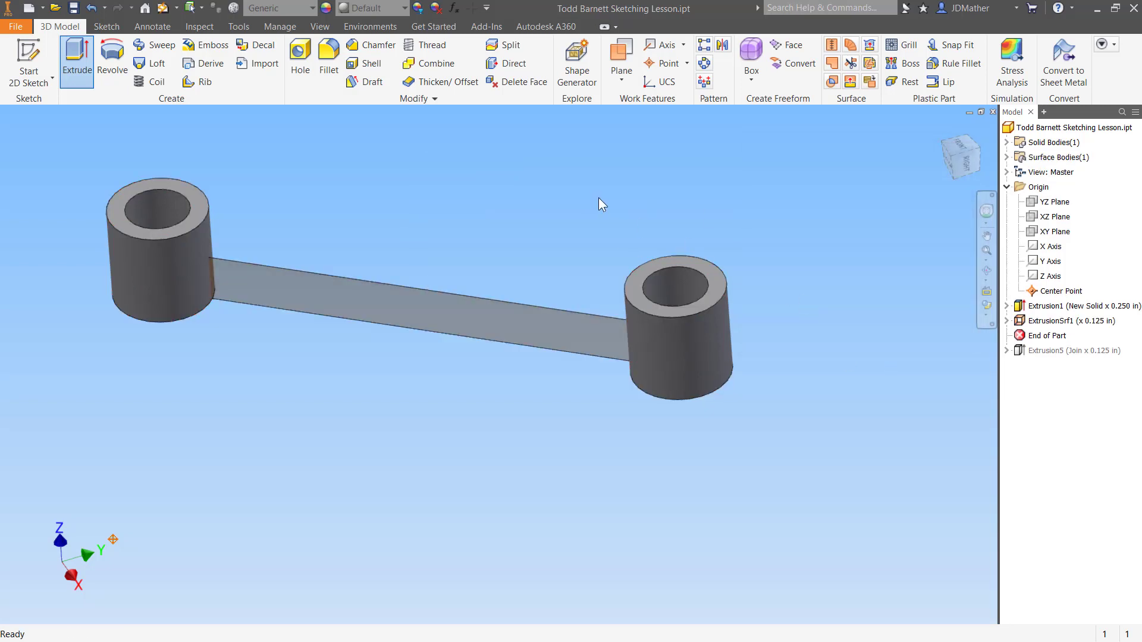
- Thicken the extruded surface into a solid web by .08 in, symmetric about both sides
left_click(425, 83)
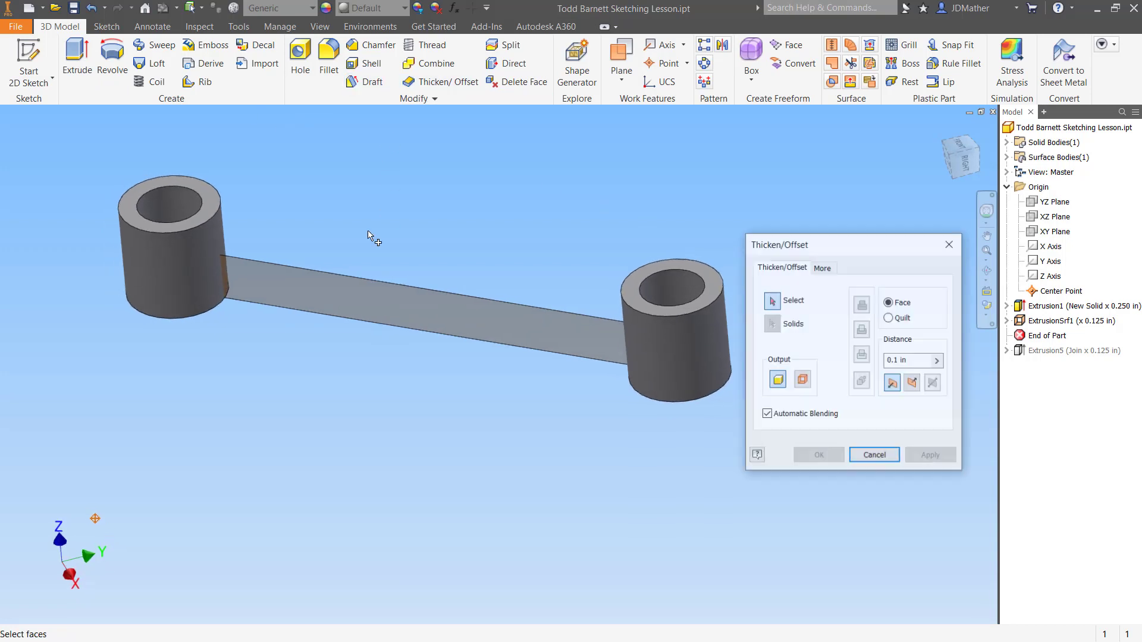
left_click(341, 273)
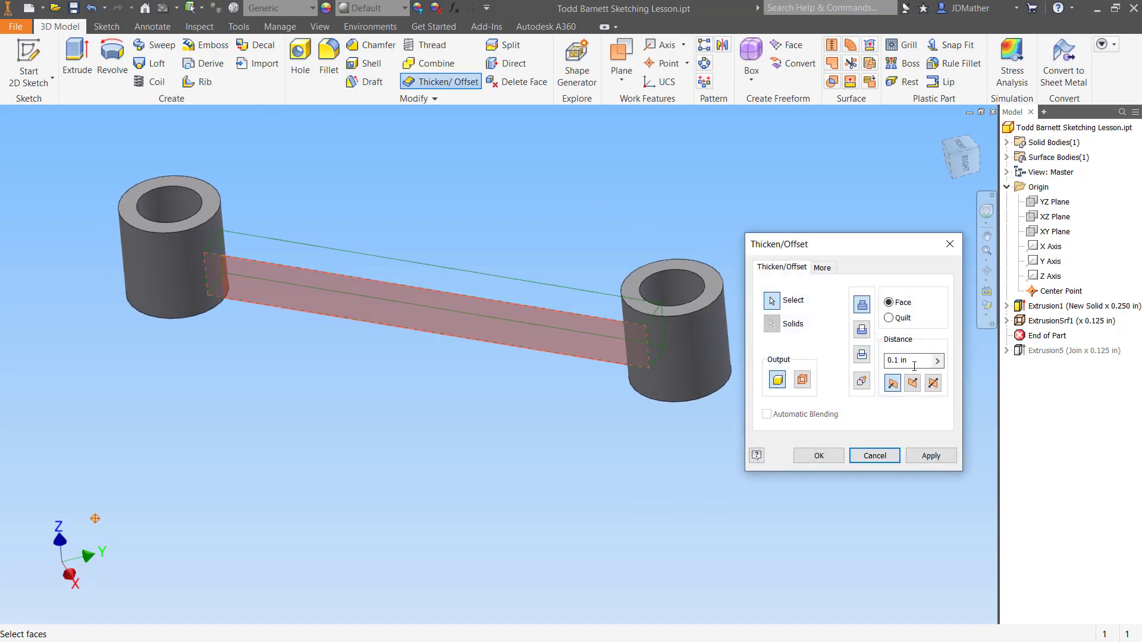
type("8")
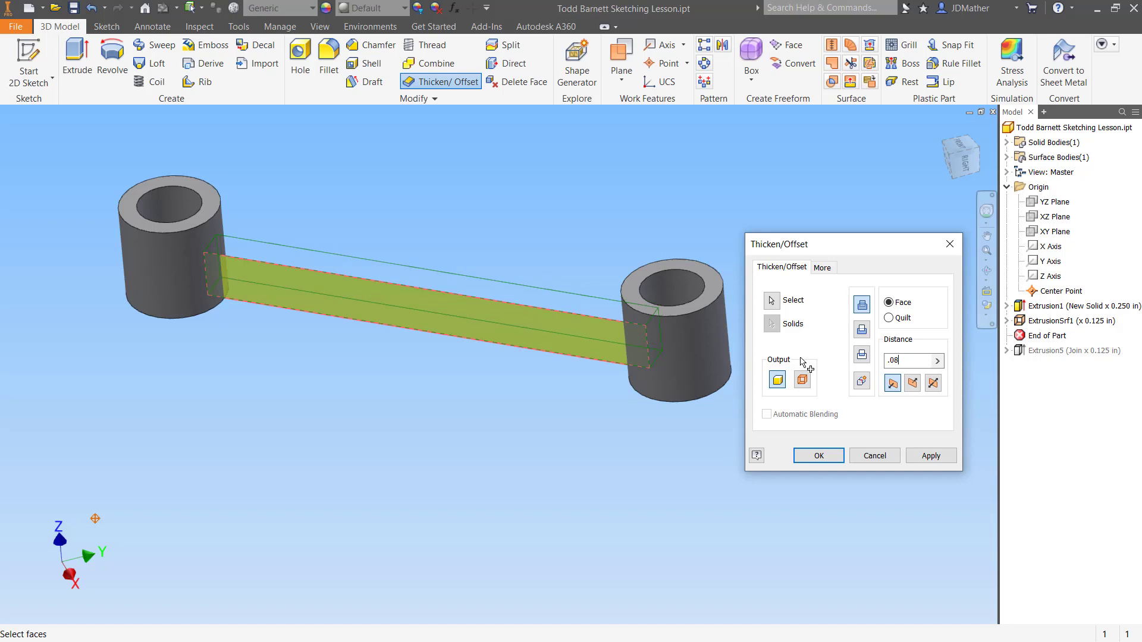
left_click(933, 384)
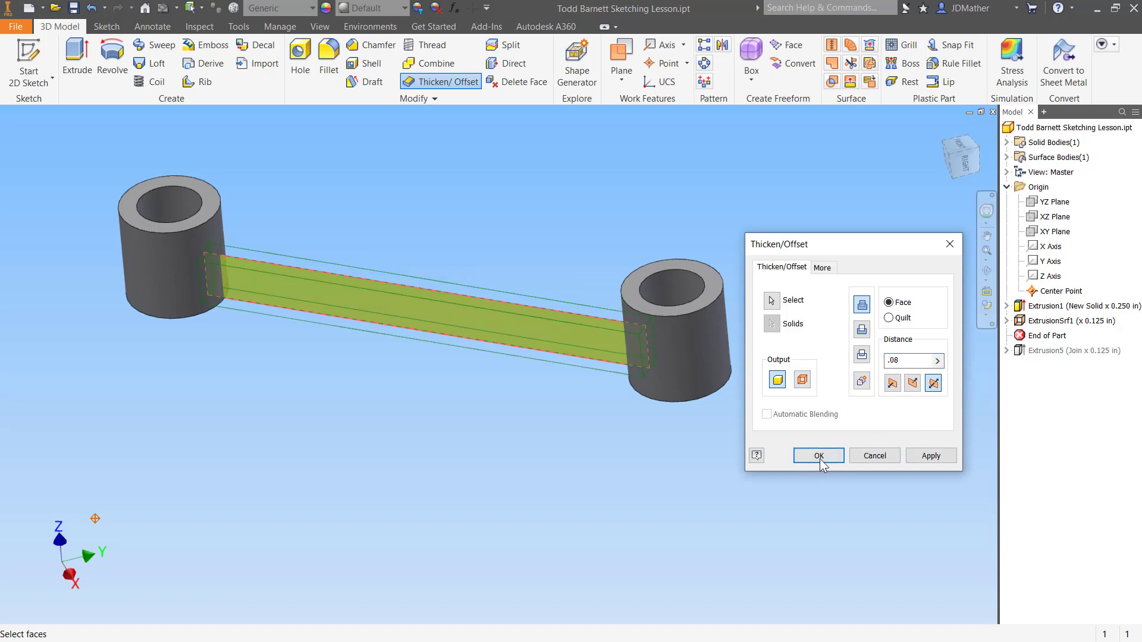
left_click(819, 456)
scroll(793, 480, "down", 2)
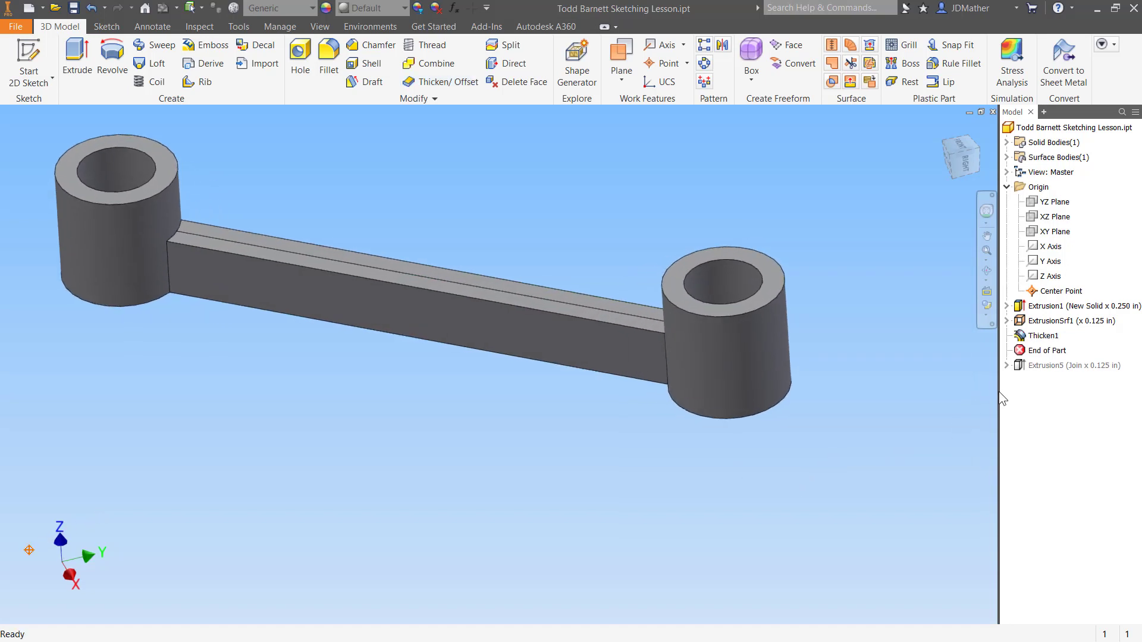
- Hide the extruded surface and move the End of Part marker directly below Extrusion1
right_click(1042, 322)
left_click(1040, 460)
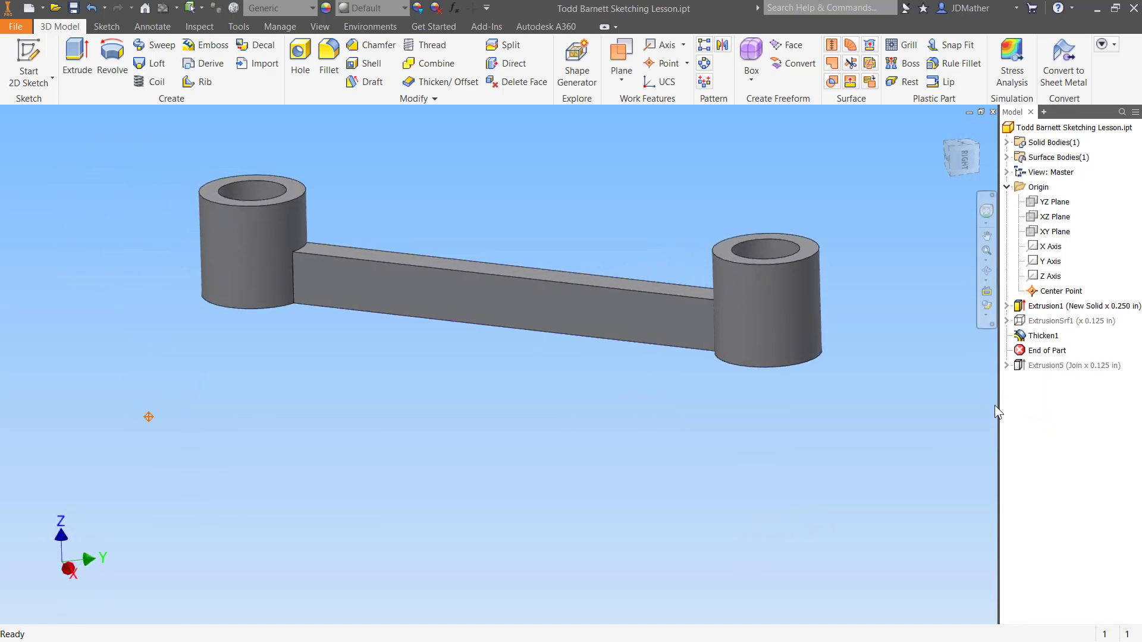
mouse_move(1041, 351)
left_mouse_down()
mouse_move(1036, 329)
mouse_move(1020, 334)
left_mouse_up()
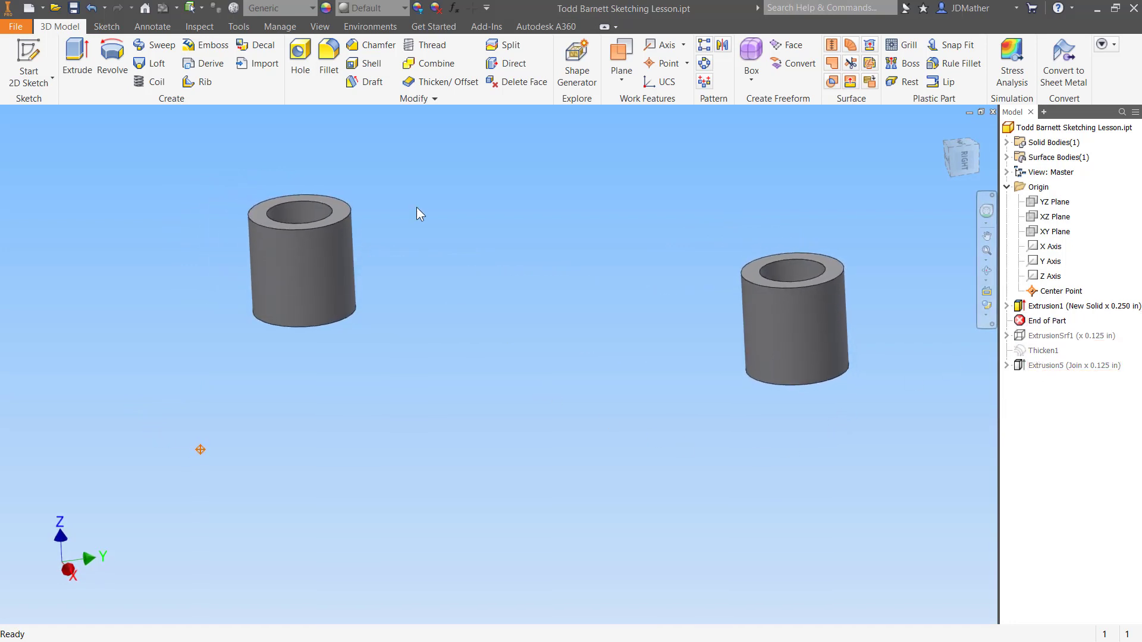
- Create a work axis through the bore of each of the two cylinders
left_click(656, 53)
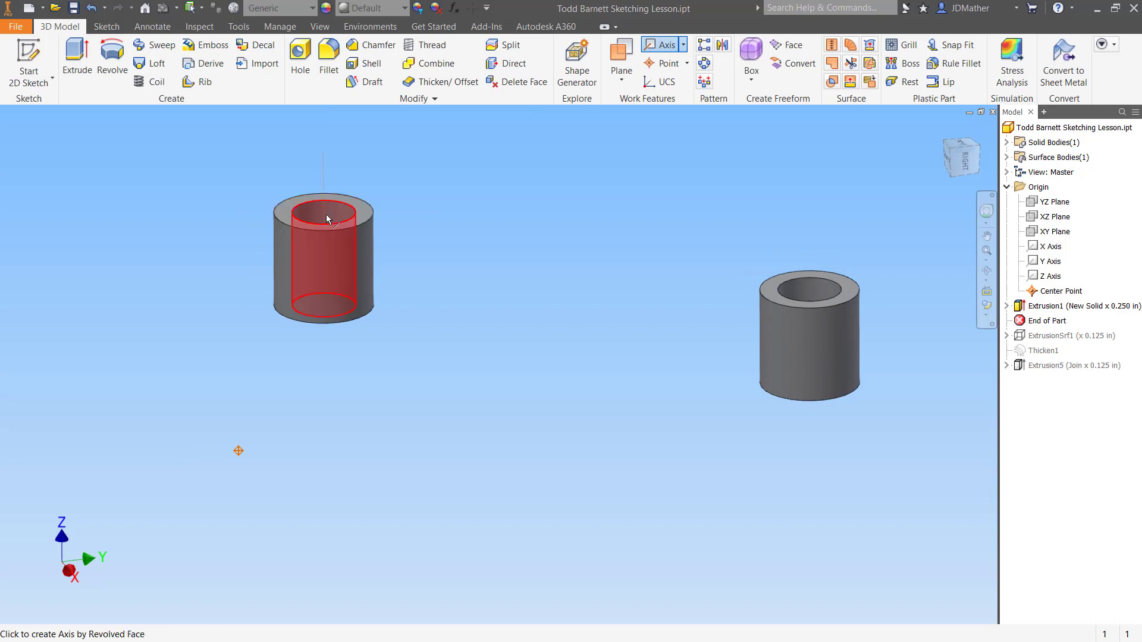
left_click(326, 214)
key("/")
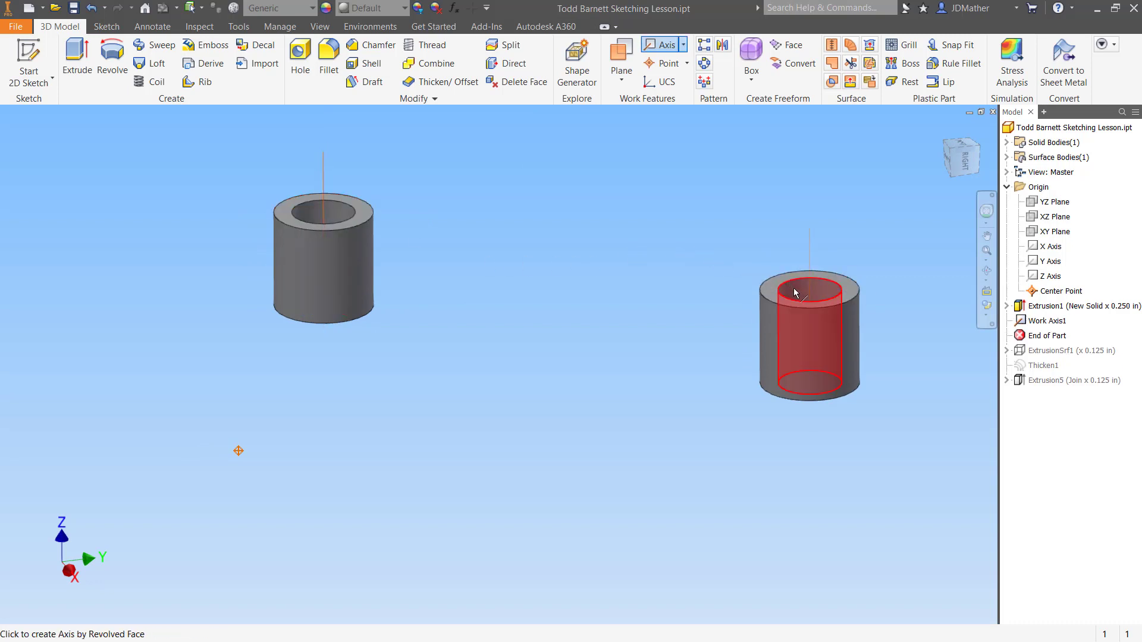
left_click(796, 292)
- Create a work plane through the two bore axes and start a new sketch on it
left_click(622, 60)
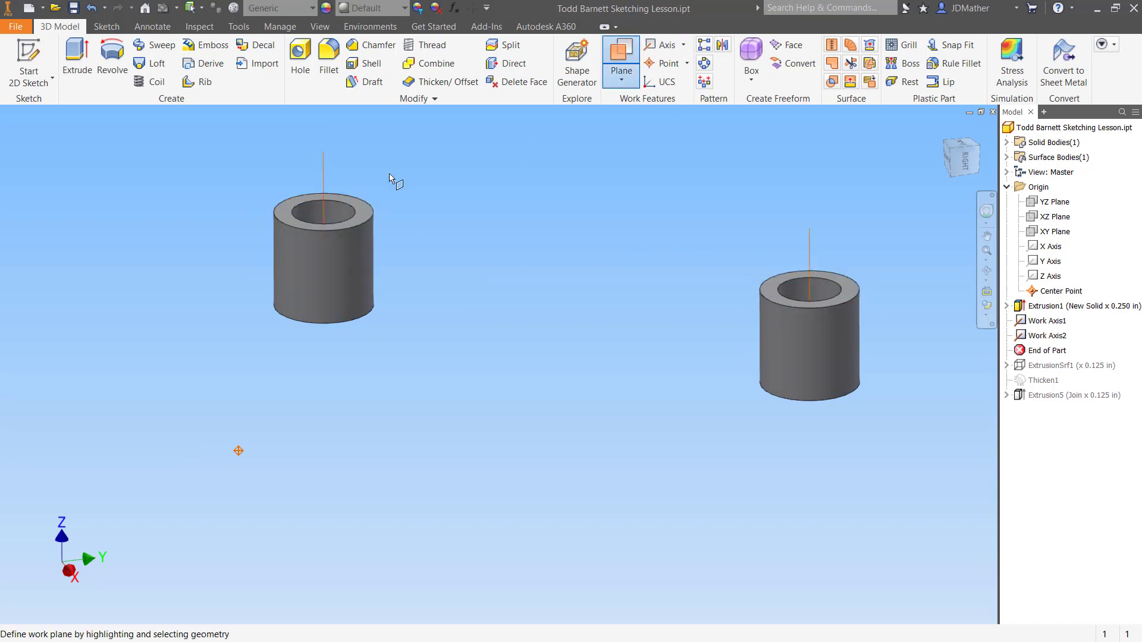
left_click(325, 171)
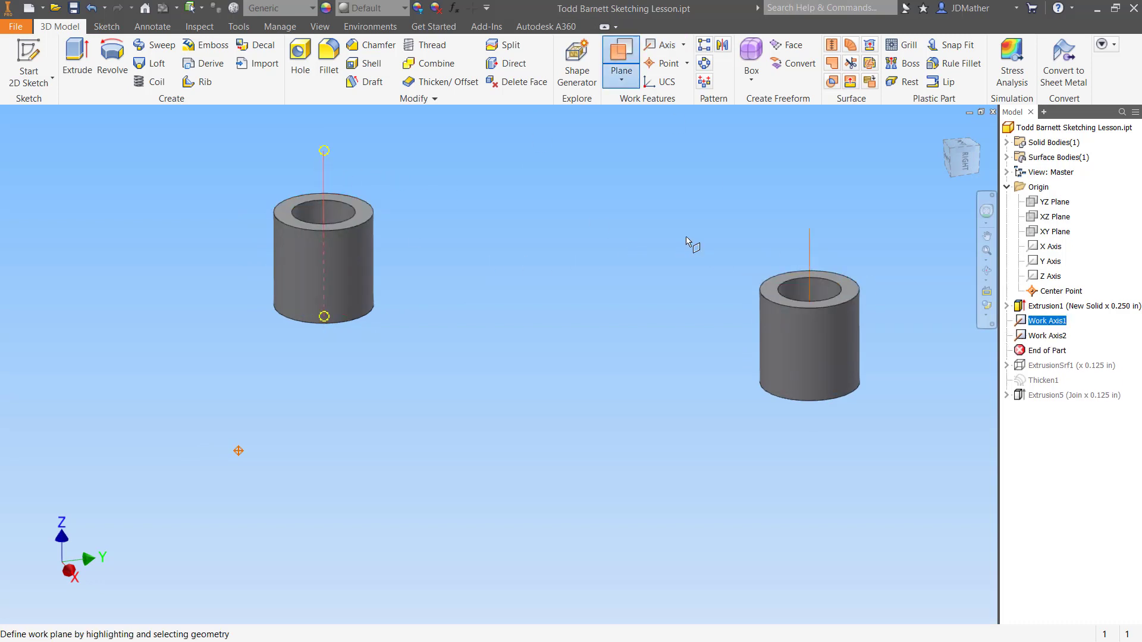
left_click(810, 262)
right_click(647, 258)
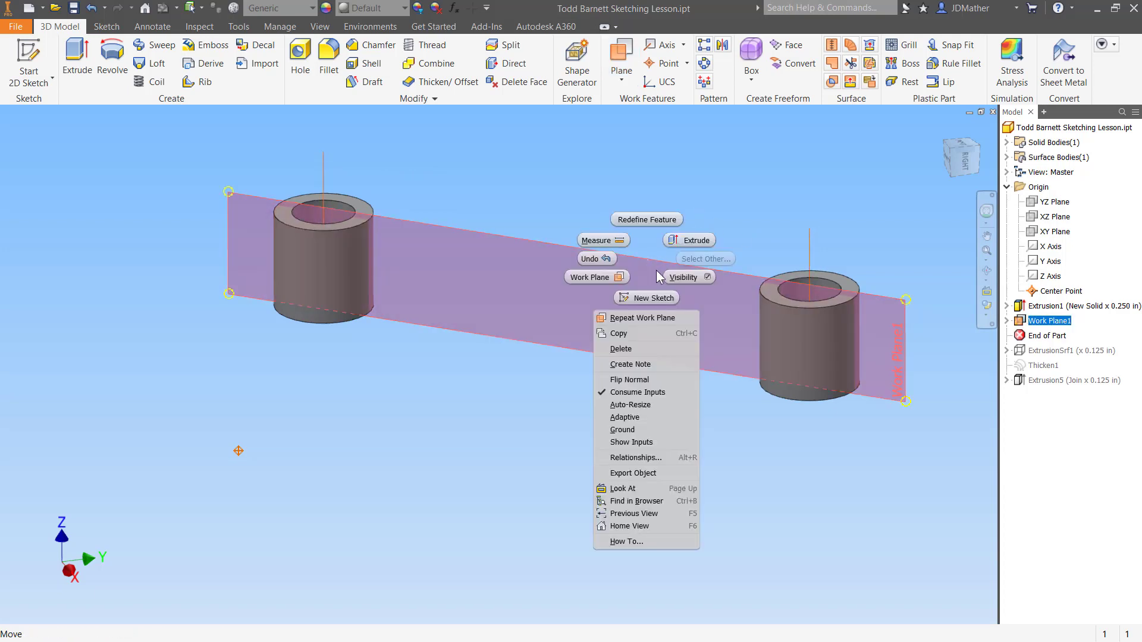
left_click(647, 297)
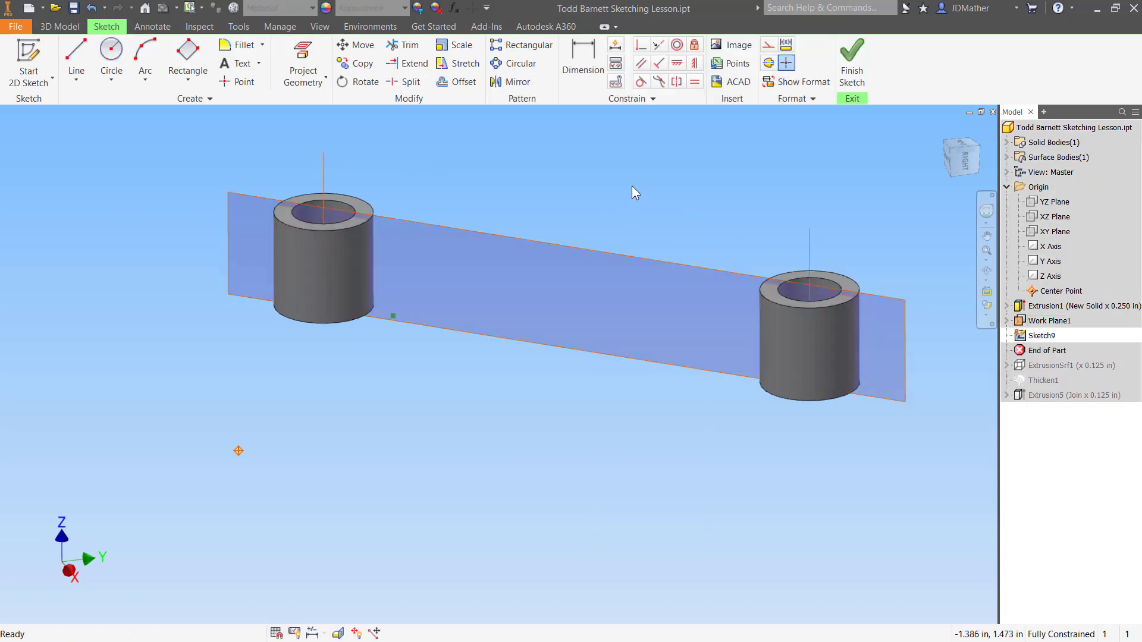
- Project the cylinders' cut edges and draw a two-point rectangle, about 1.163 by 0.101 in, between their facing bore walls
left_click(325, 78)
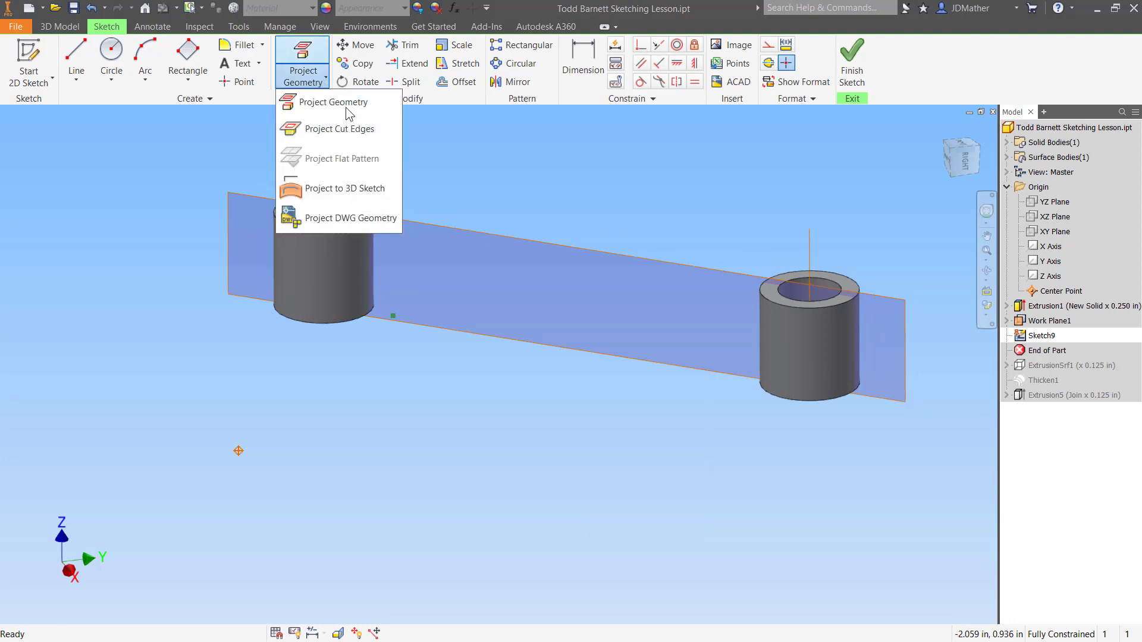
left_click(348, 132)
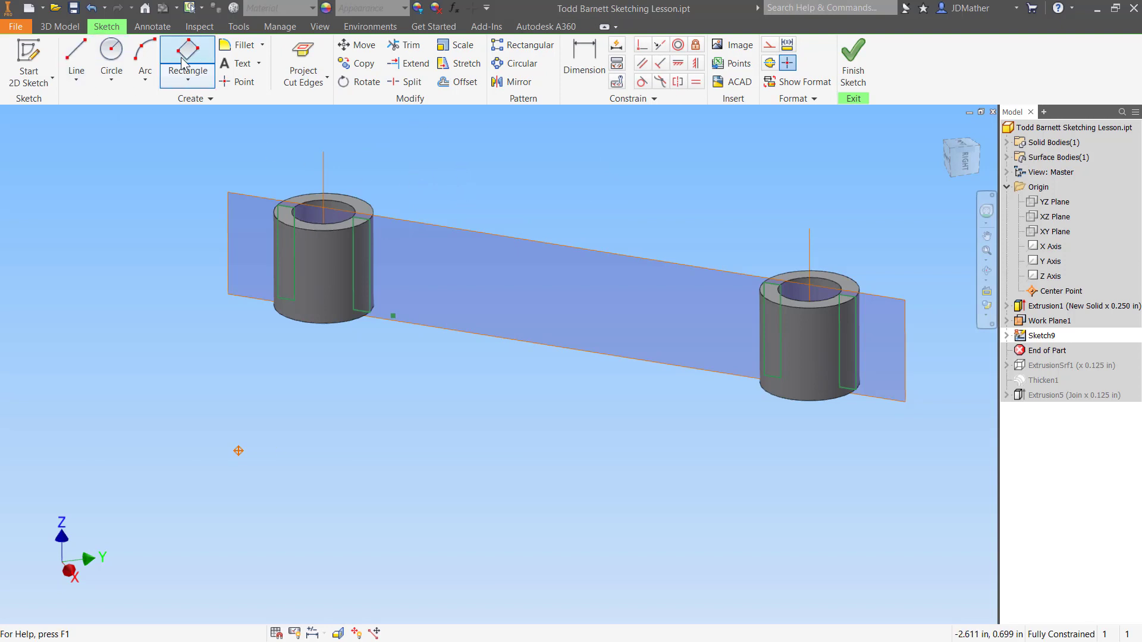
left_click(178, 77)
left_click(177, 107)
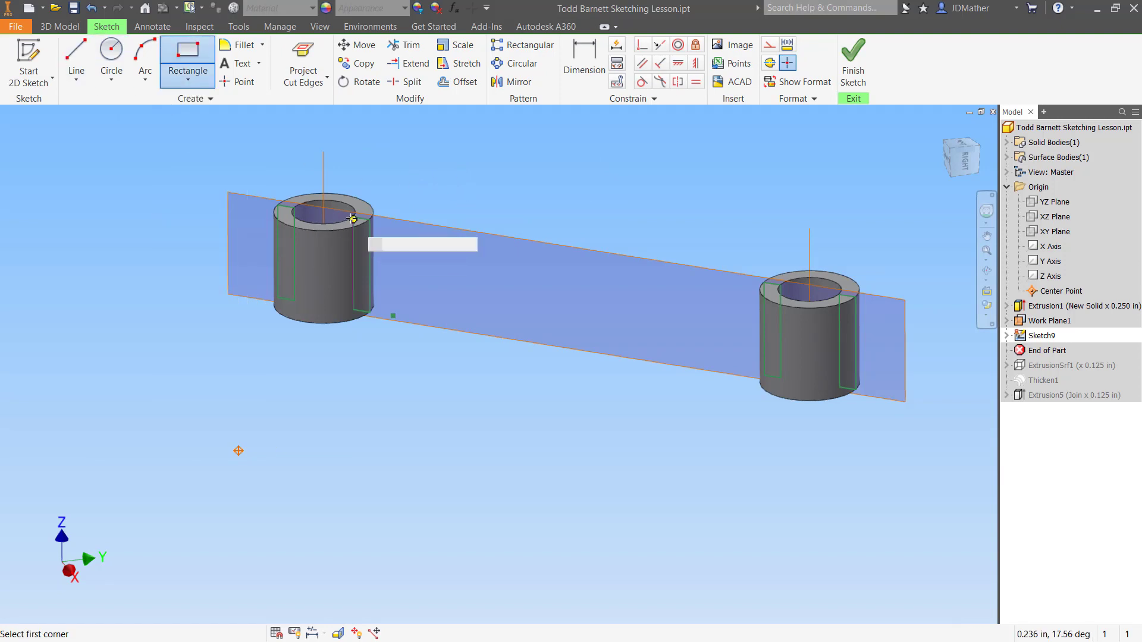
left_click(353, 272)
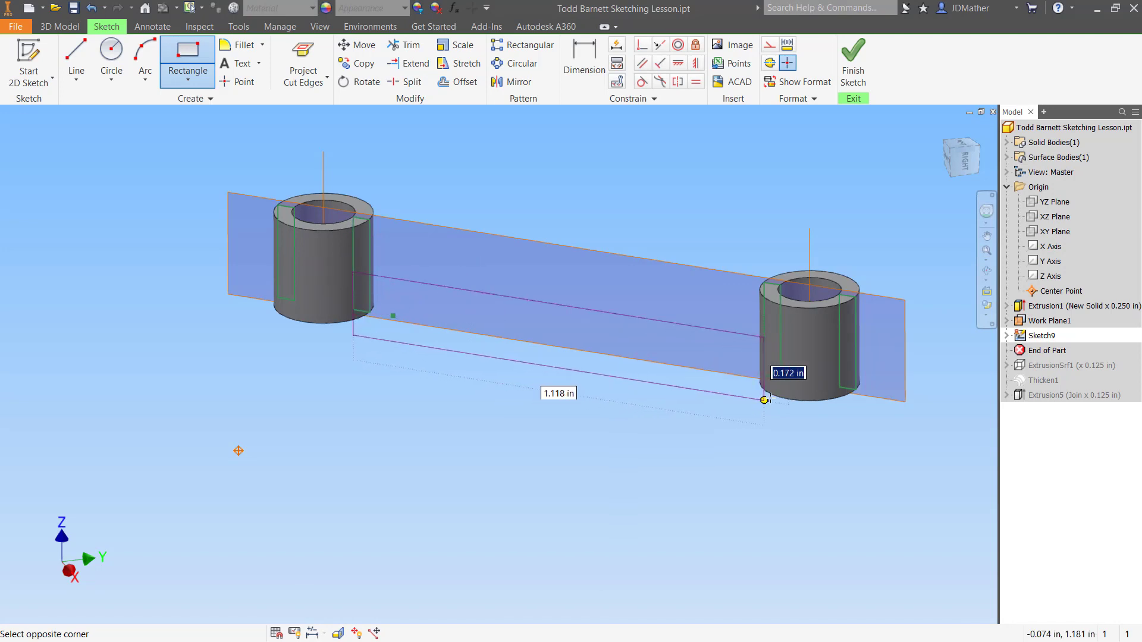
left_click(781, 377)
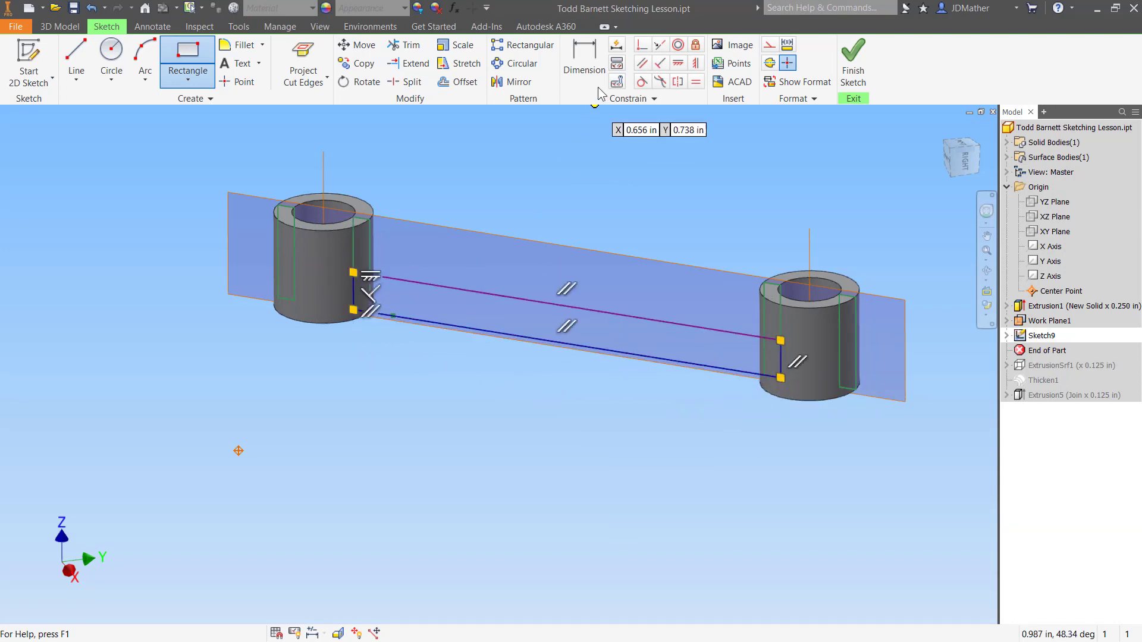
- Dimension the height of the rectangle between its two long edges as .125 in
left_click(584, 59)
left_click(577, 307)
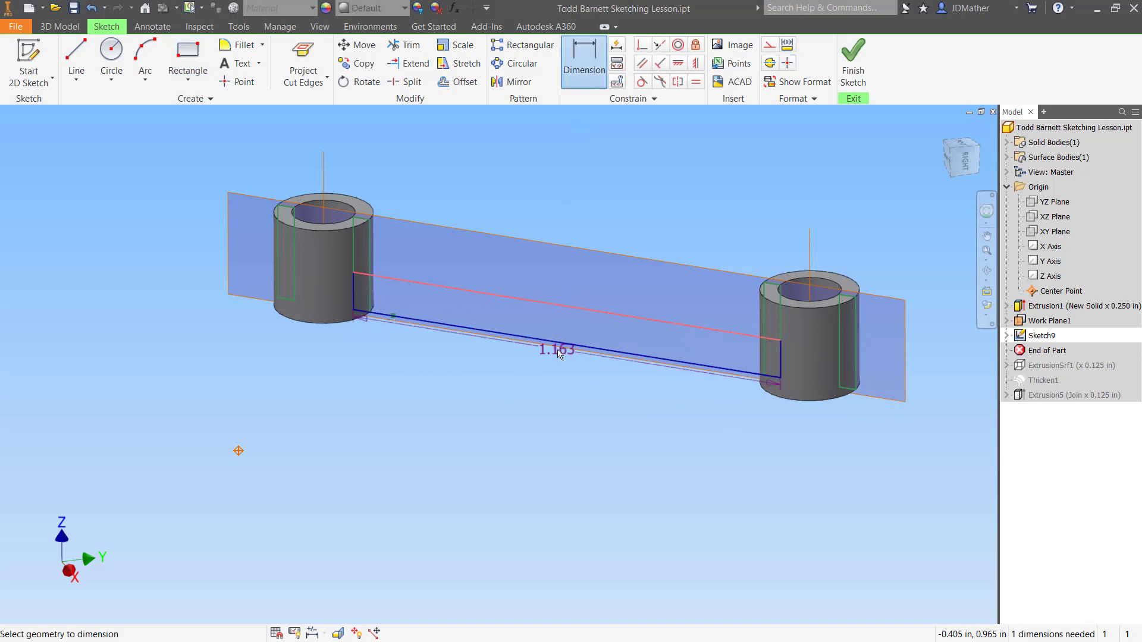
left_click(559, 344)
left_click(527, 387)
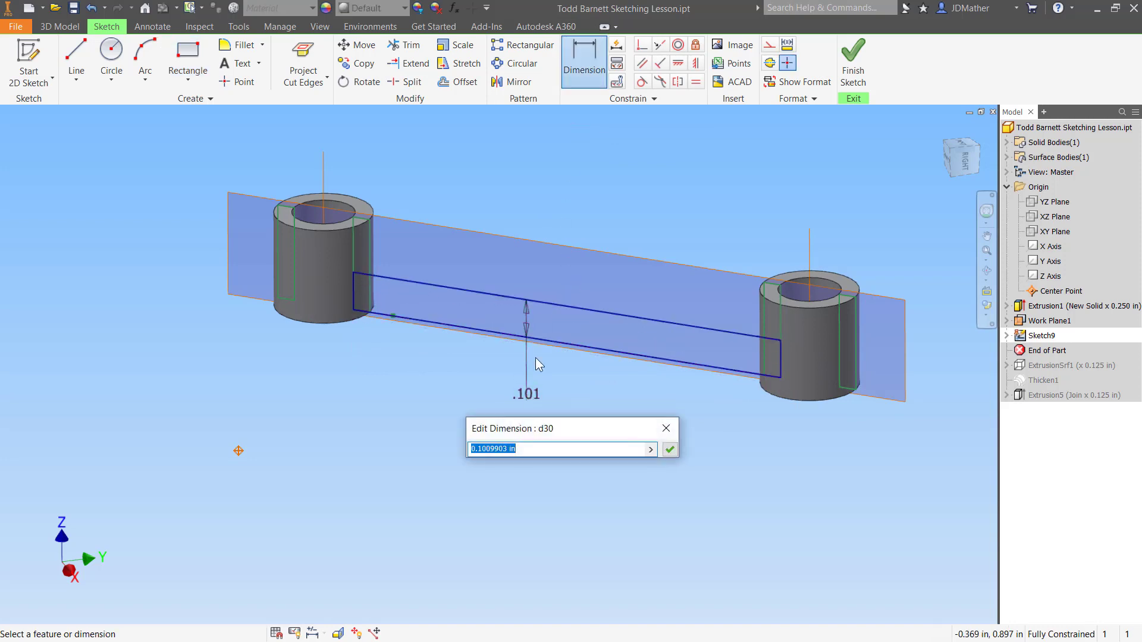
type(".125")
key("Return")
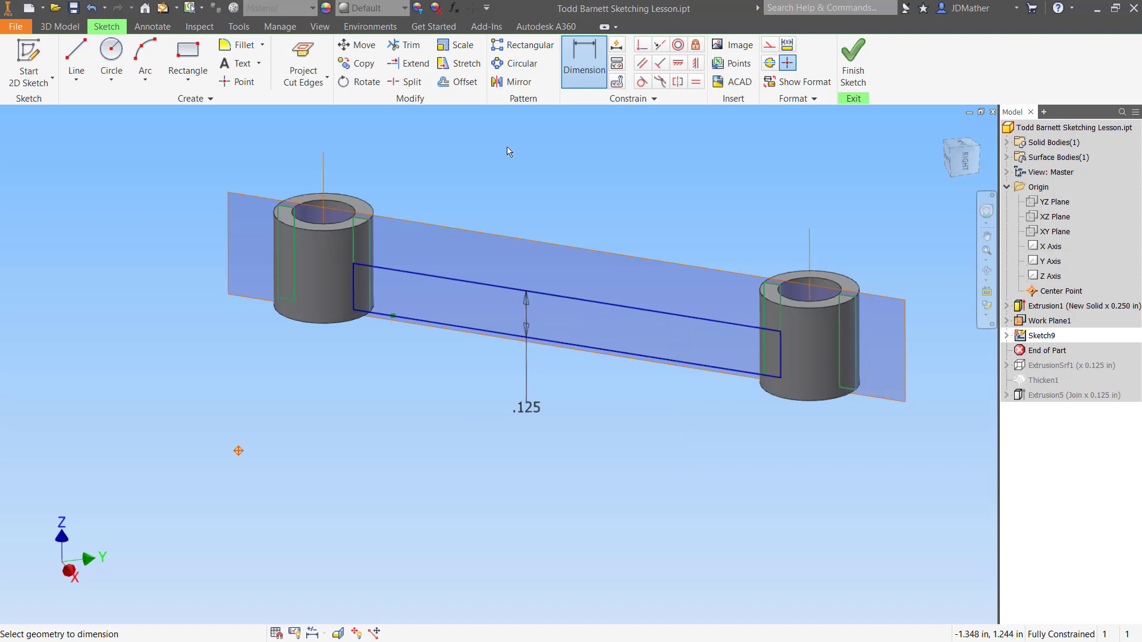
- Extrude the rectangle symmetrically by .08 in, joined to the two cylinders
key("e")
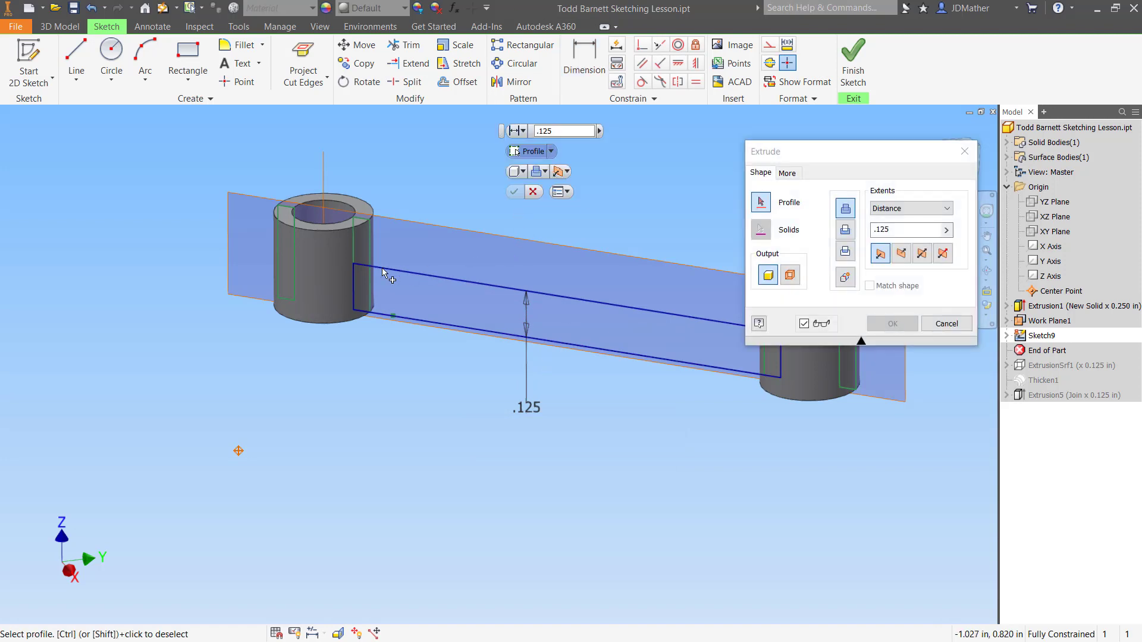
left_click(373, 288)
scroll(393, 450, "down", 3)
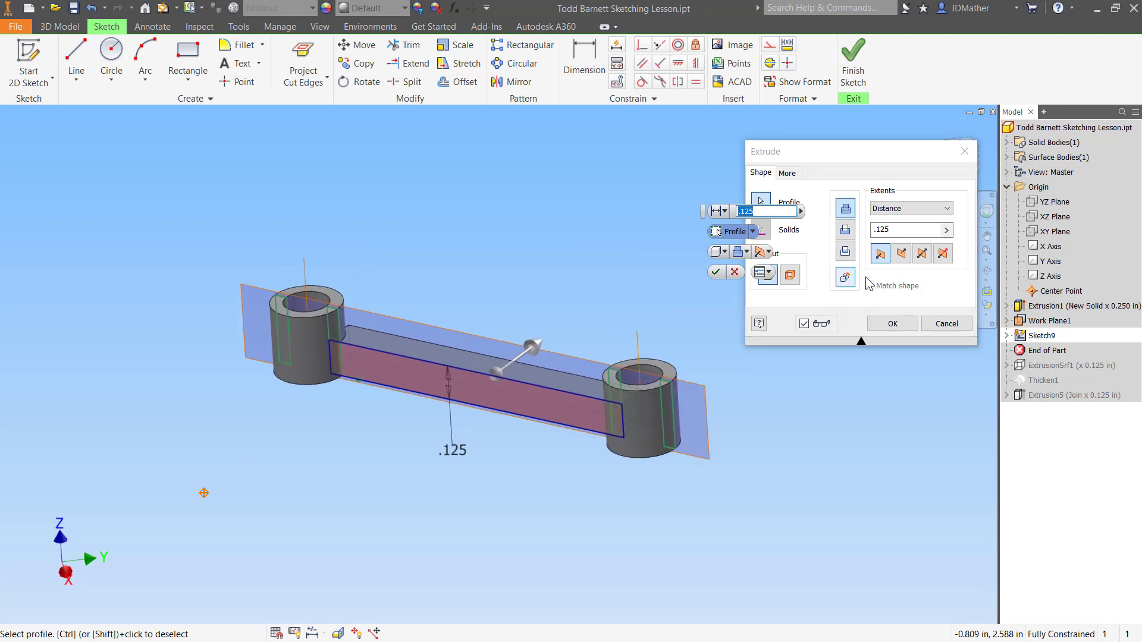
left_click(921, 254)
double_click(907, 230)
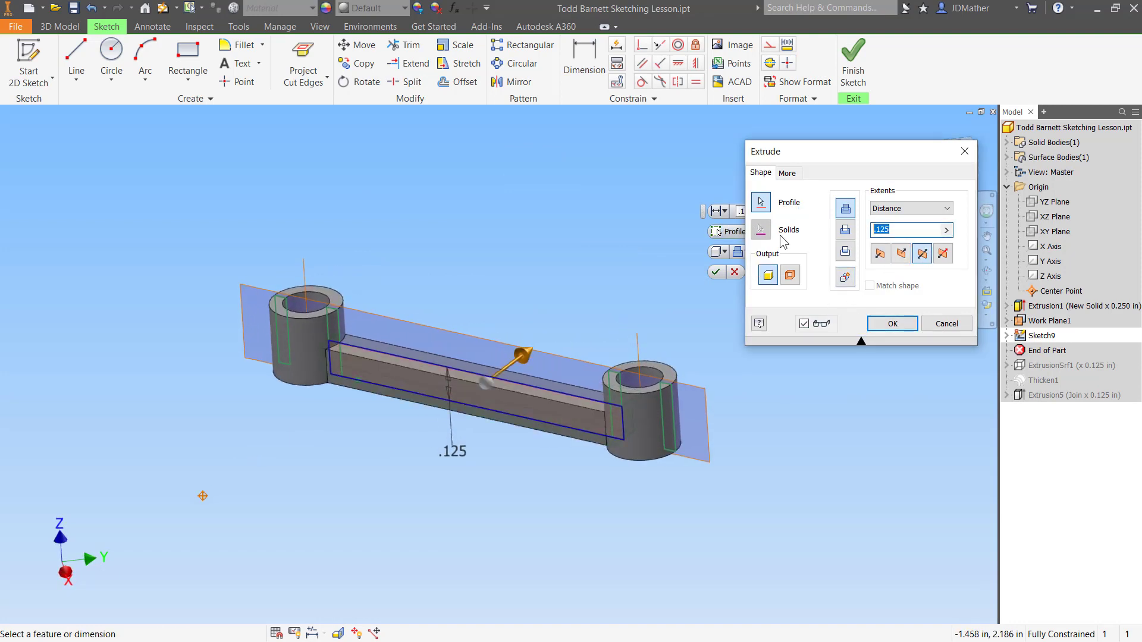
type(".05")
key("BackSpace")
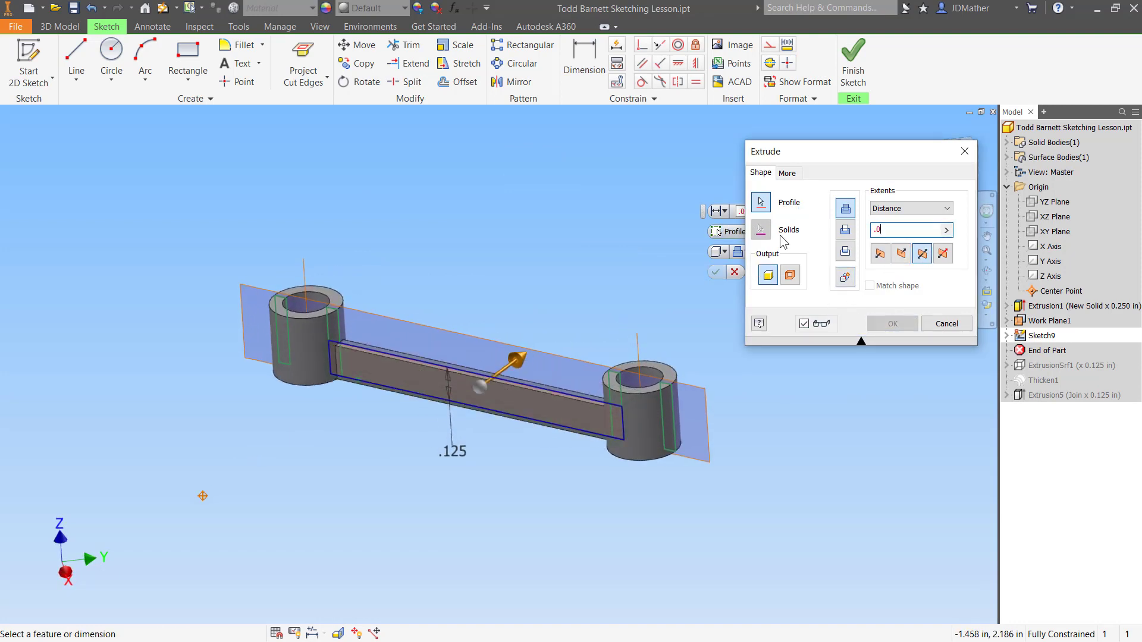
type("8")
scroll(692, 326, "up", 1)
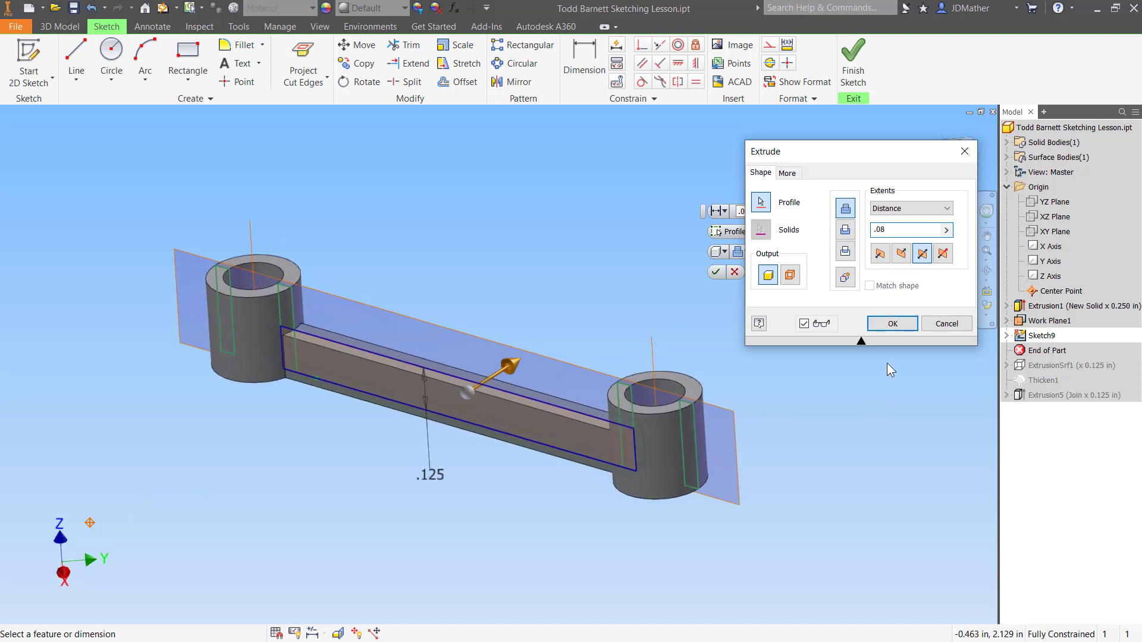
left_click(892, 324)
middle_click_drag(823, 473, 633, 611, "shift")
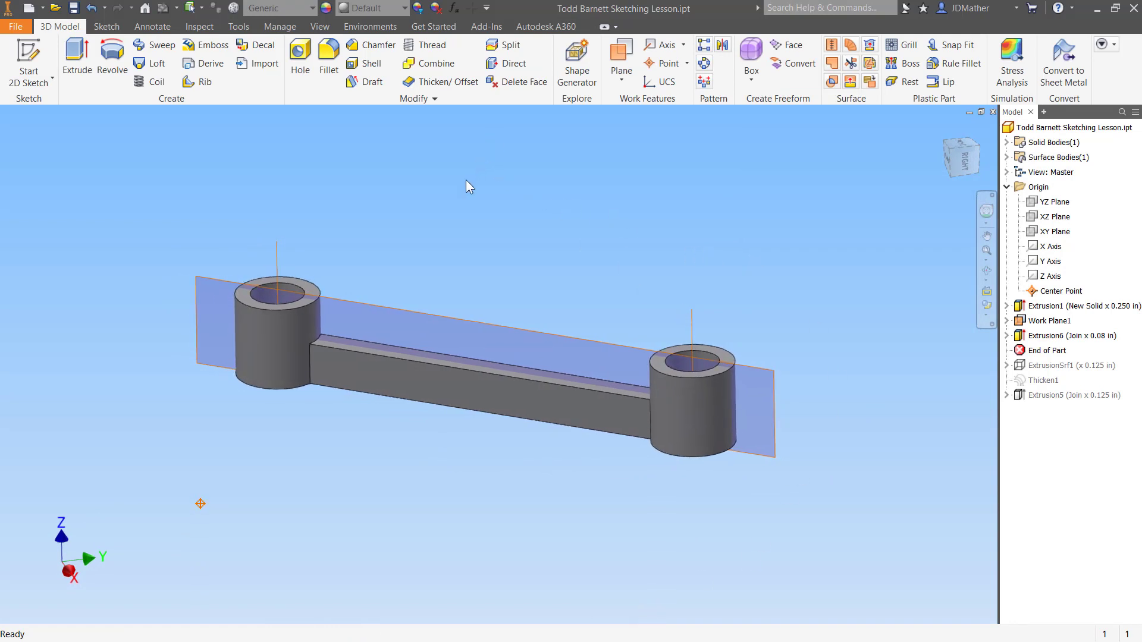
mouse_move(466, 180)
middle_mouse_down("shift")
mouse_move(464, 349)
mouse_move(219, 479)
mouse_move(321, 401)
mouse_move(691, 450)
middle_mouse_up("shift")
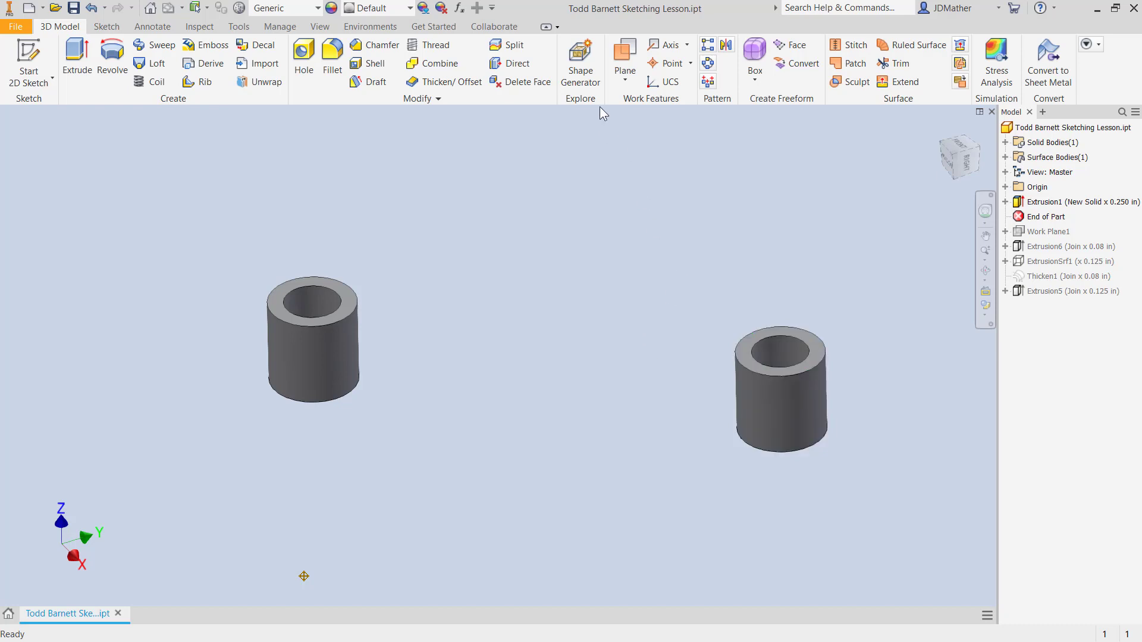
- Start a new sketch on the origin XY plane
left_click(1005, 187)
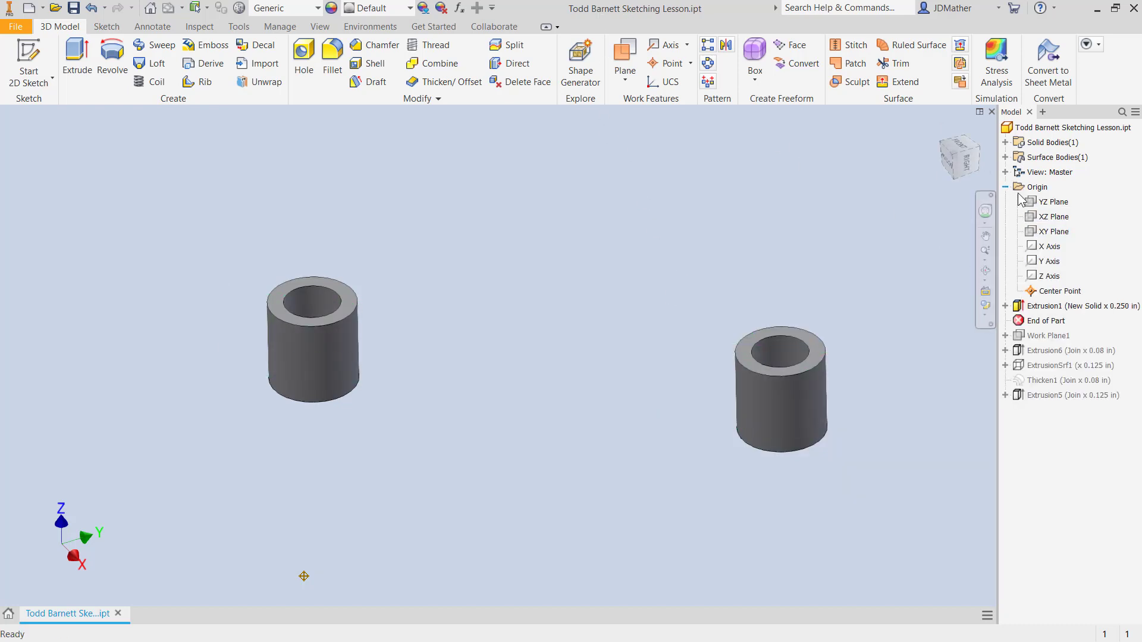
left_click(1047, 234)
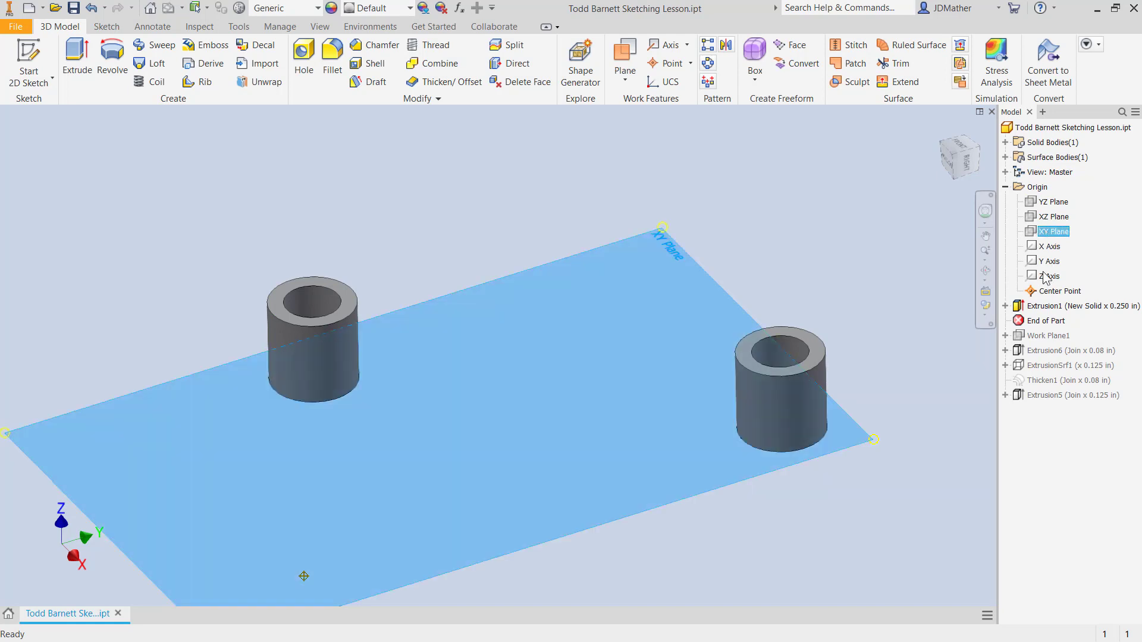
right_click(1054, 230)
left_click(1054, 230)
right_click(1054, 230)
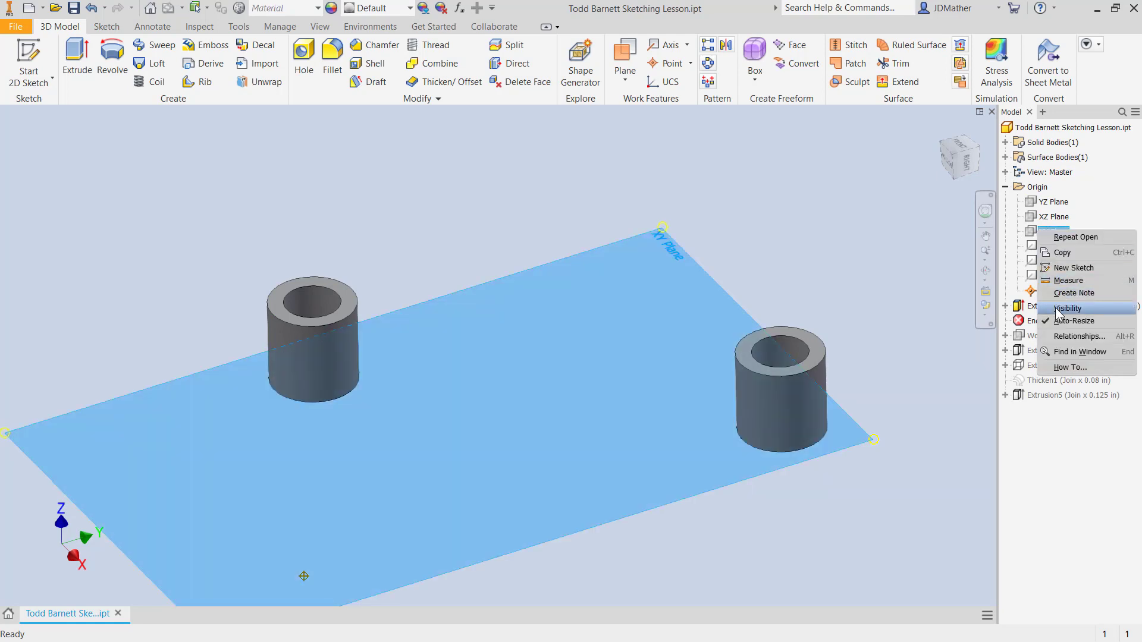
left_click(1056, 268)
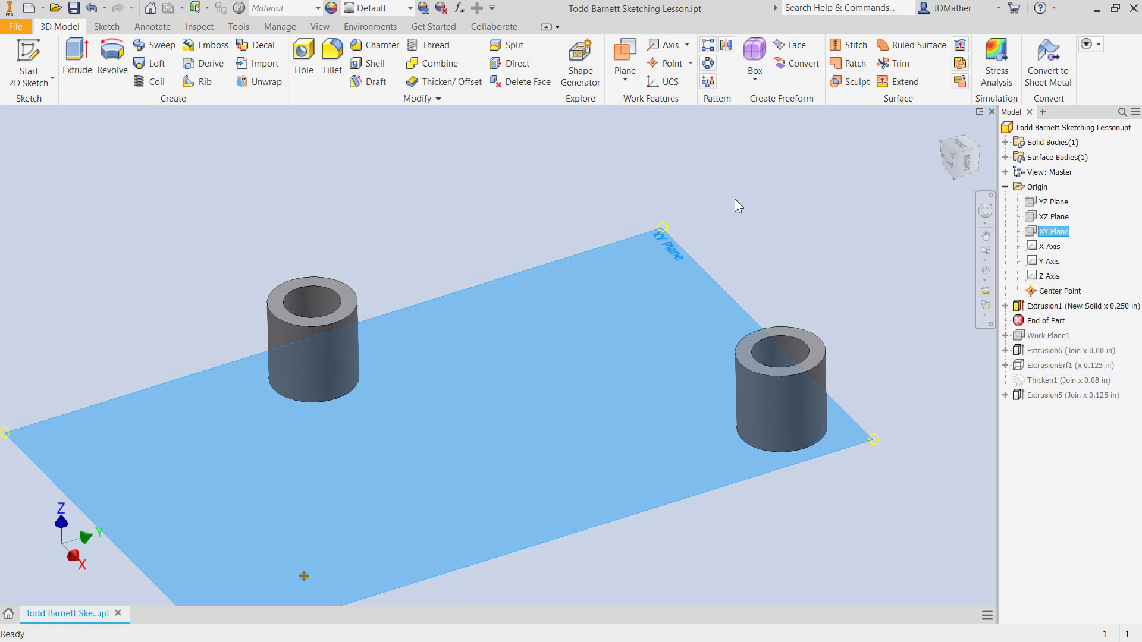
- Project the bore edges of both cylinders into the sketch
left_click(303, 57)
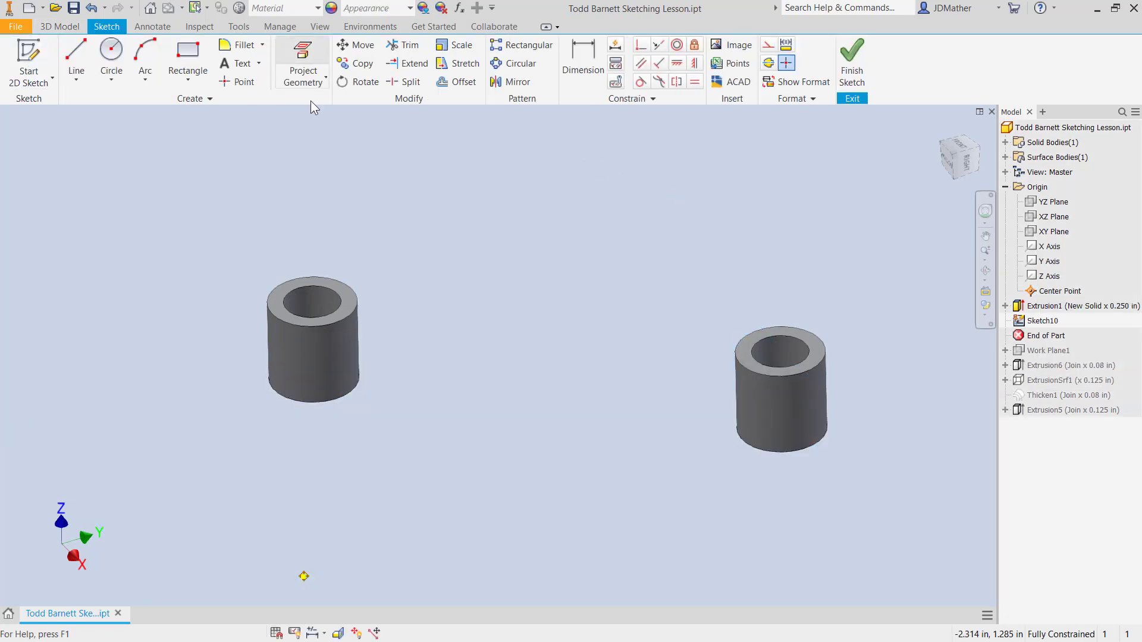
left_click(294, 286)
left_click(768, 342)
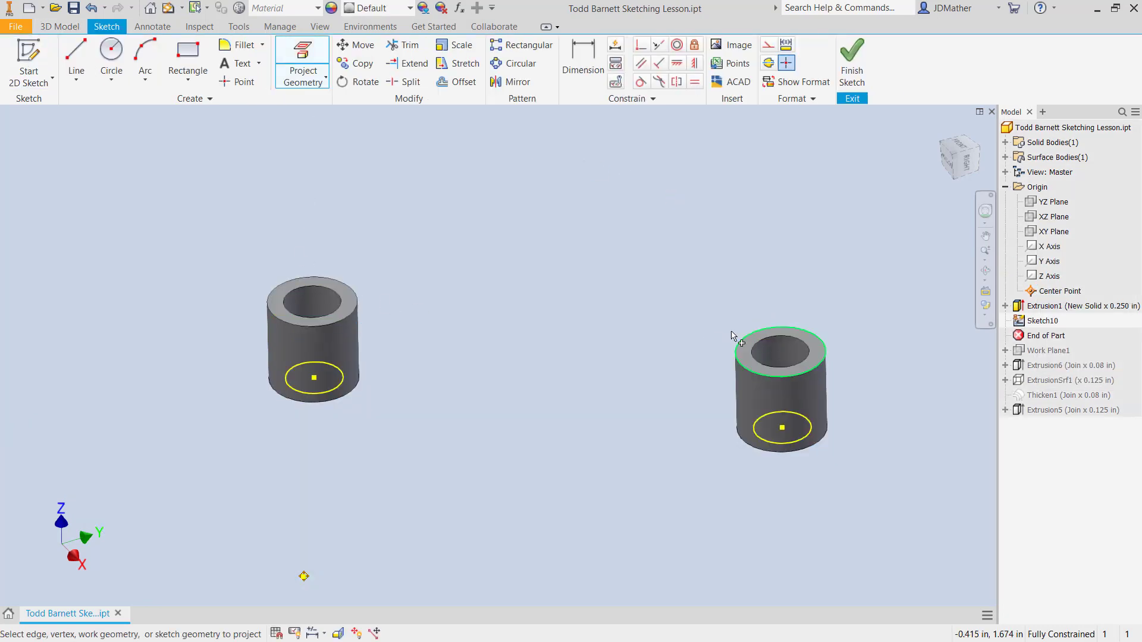
- Draw a three-point rectangle, about 0.257 in wide, lengthwise in the space between the two cylinders
scroll(481, 278, "down", 1)
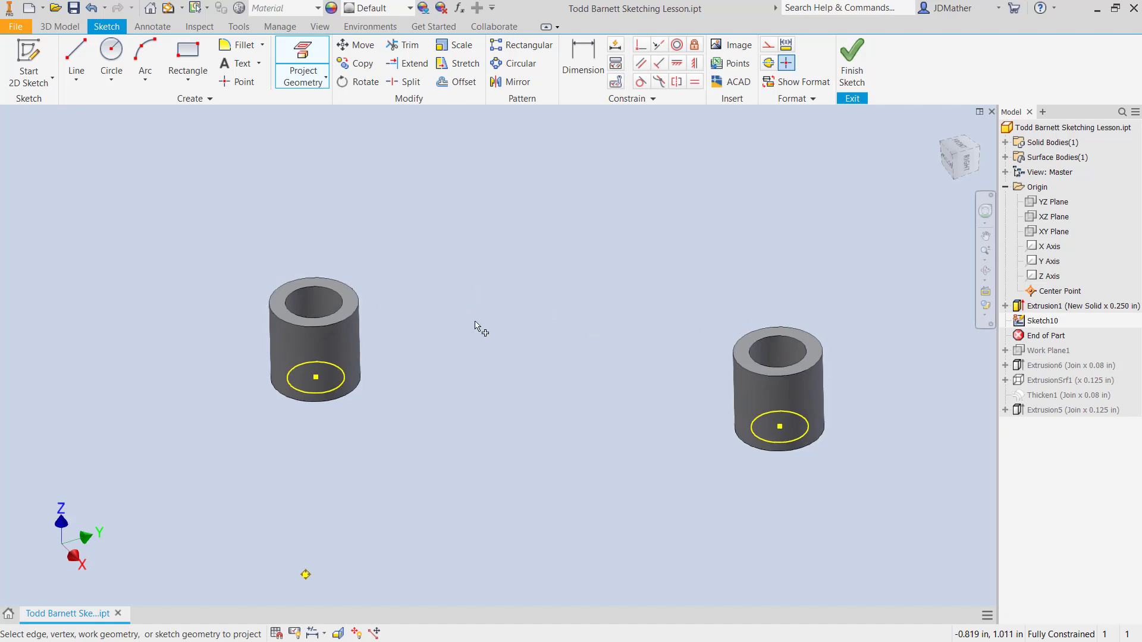
scroll(481, 330, "up", 1)
left_click(188, 79)
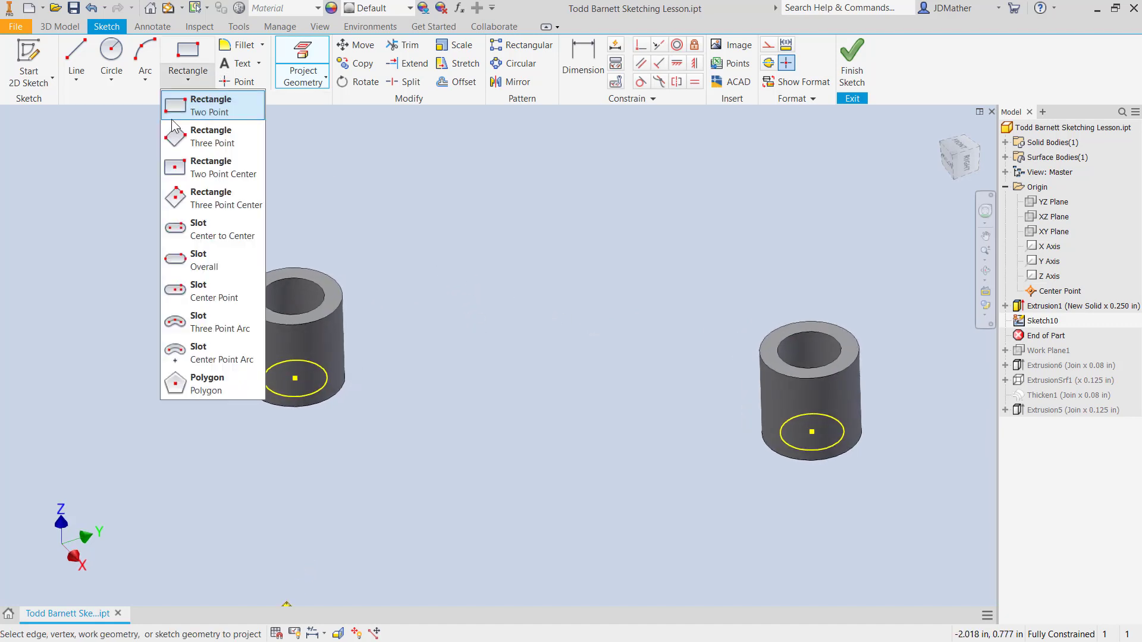
left_click(178, 137)
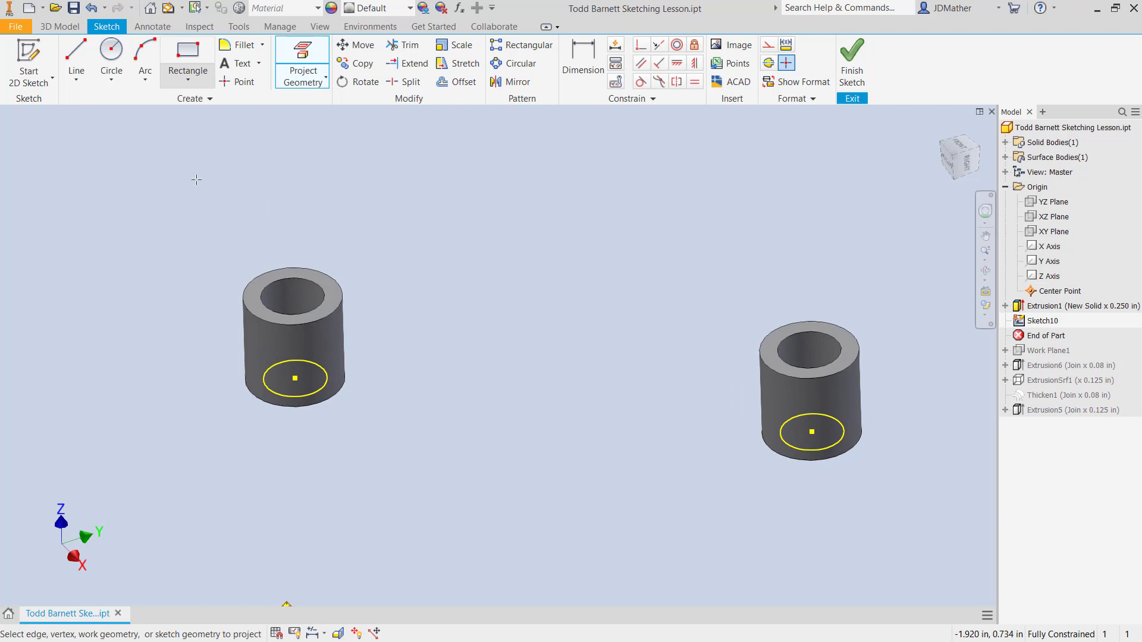
left_click(378, 316)
left_click(702, 374)
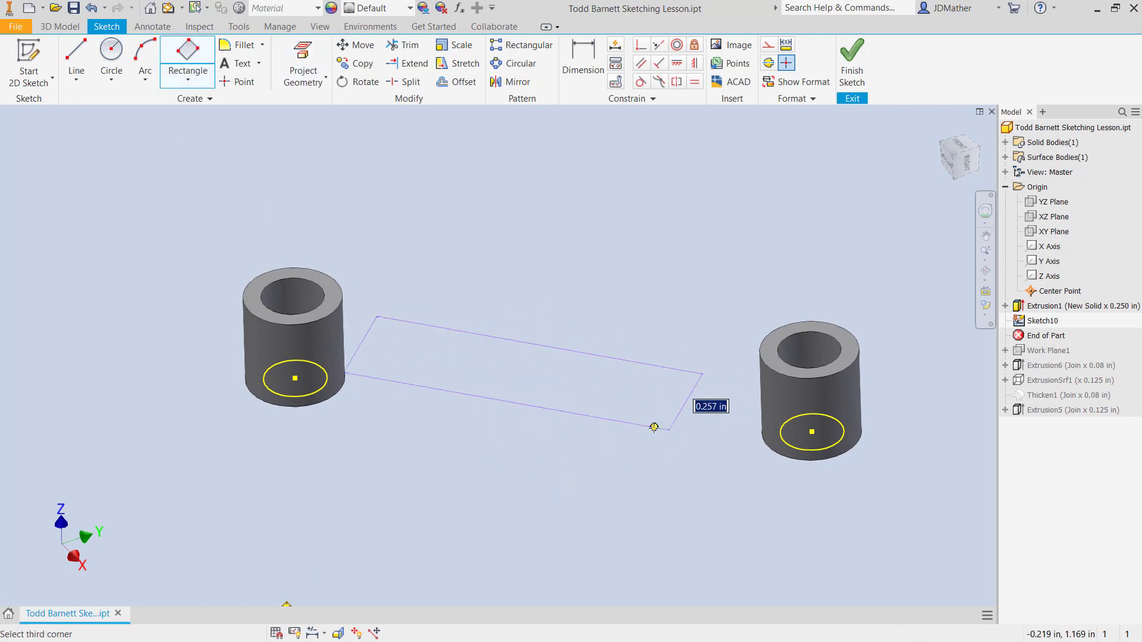
left_click(654, 427)
- Make the midpoints of the rectangle's two short sides coincident with the projected bore centers of the two cylinders
left_click(640, 46)
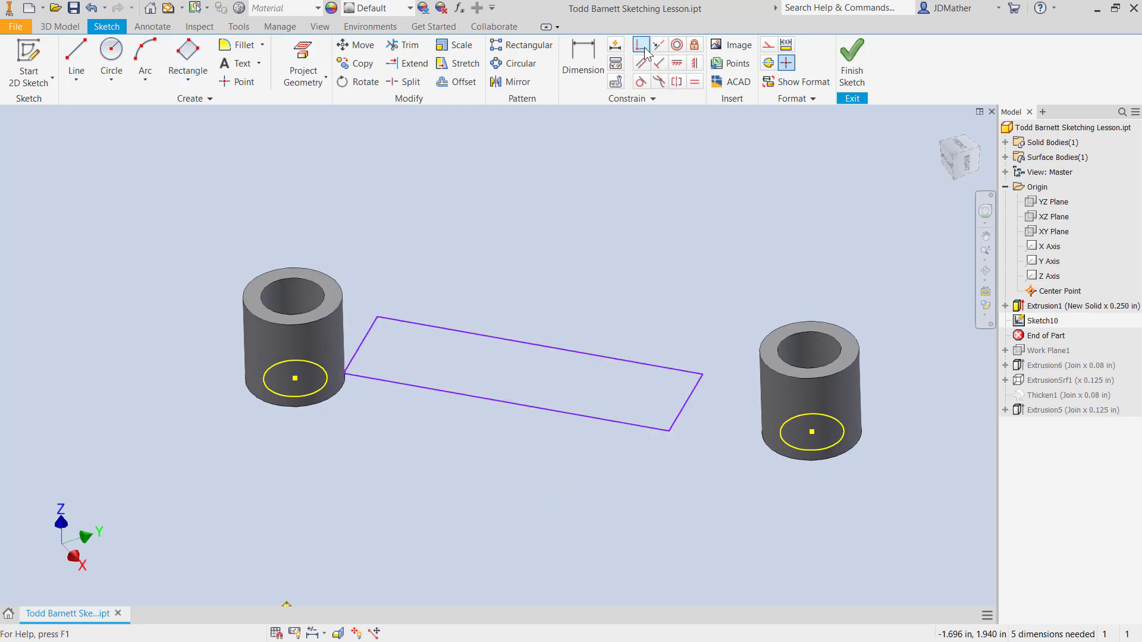
left_click(361, 347)
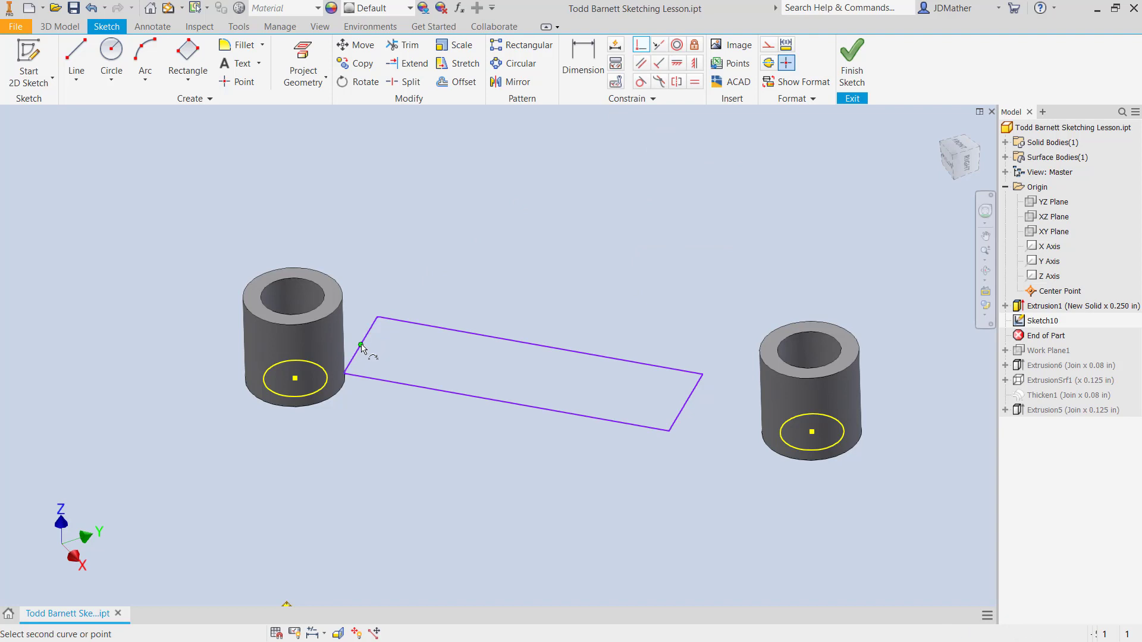
left_click(298, 382)
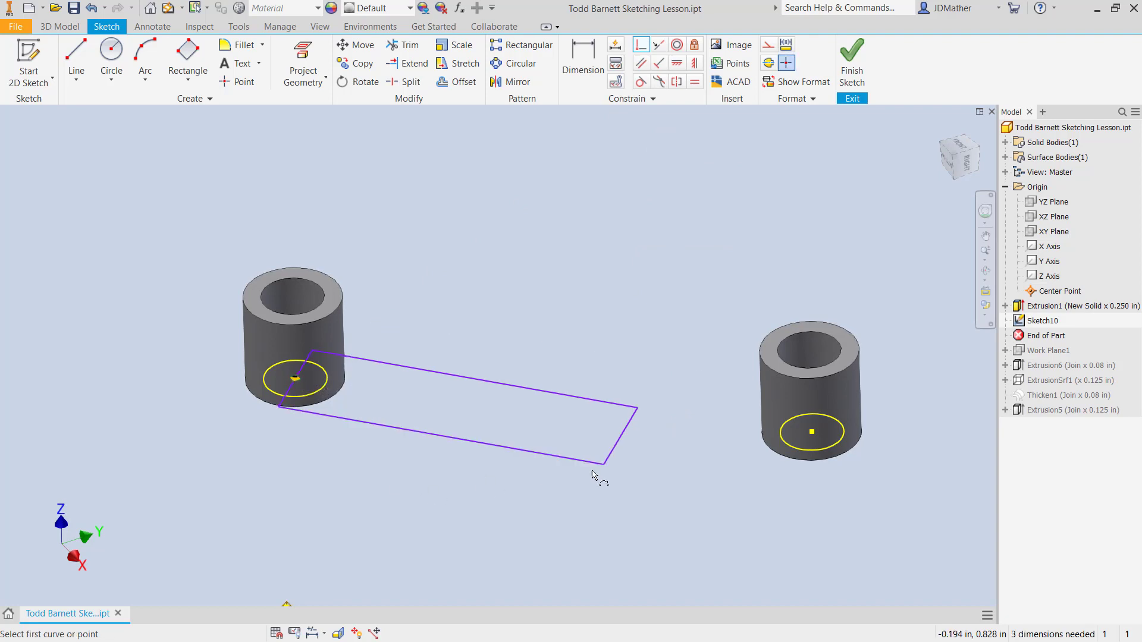
left_click(621, 439)
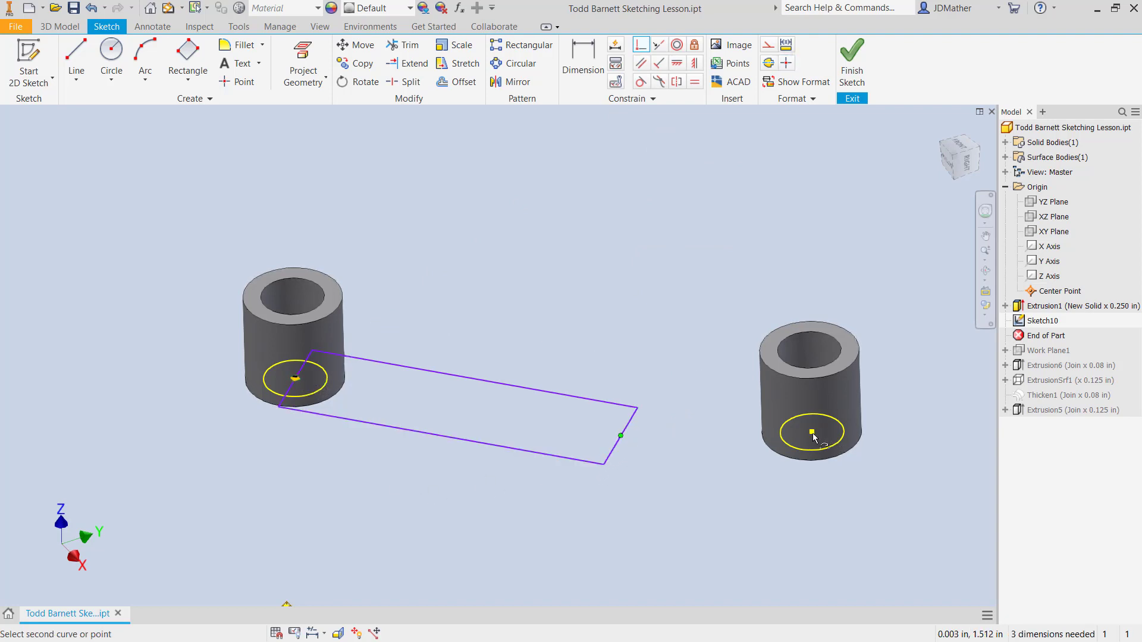
left_click(813, 432)
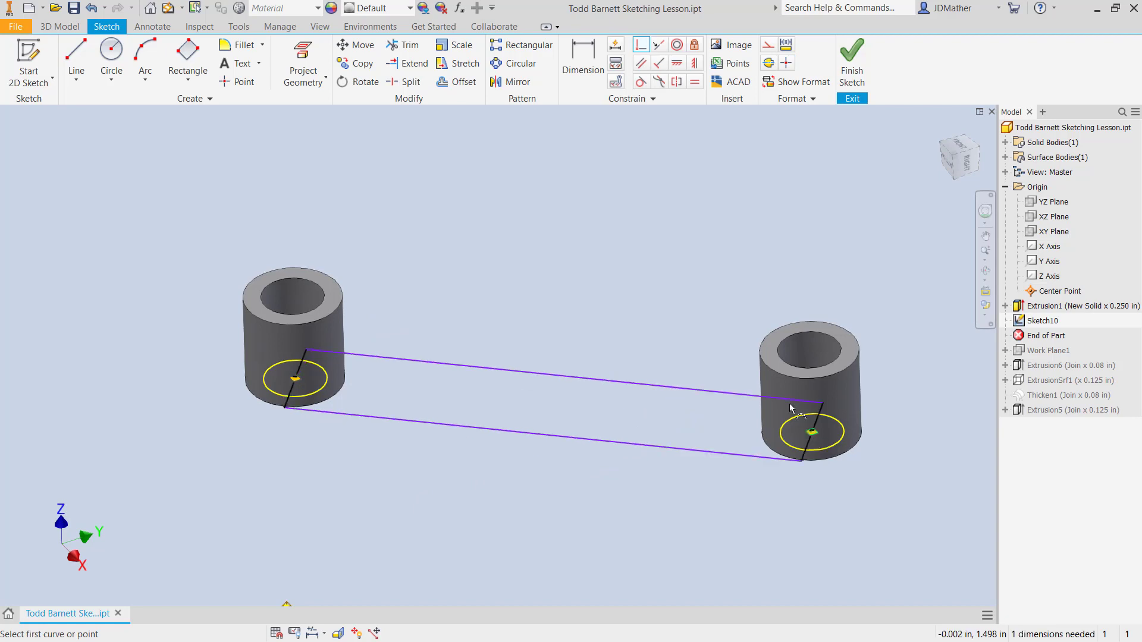
- Dimension the width of the rectangle between its two long edges as .080 in
left_click(587, 52)
left_click(524, 373)
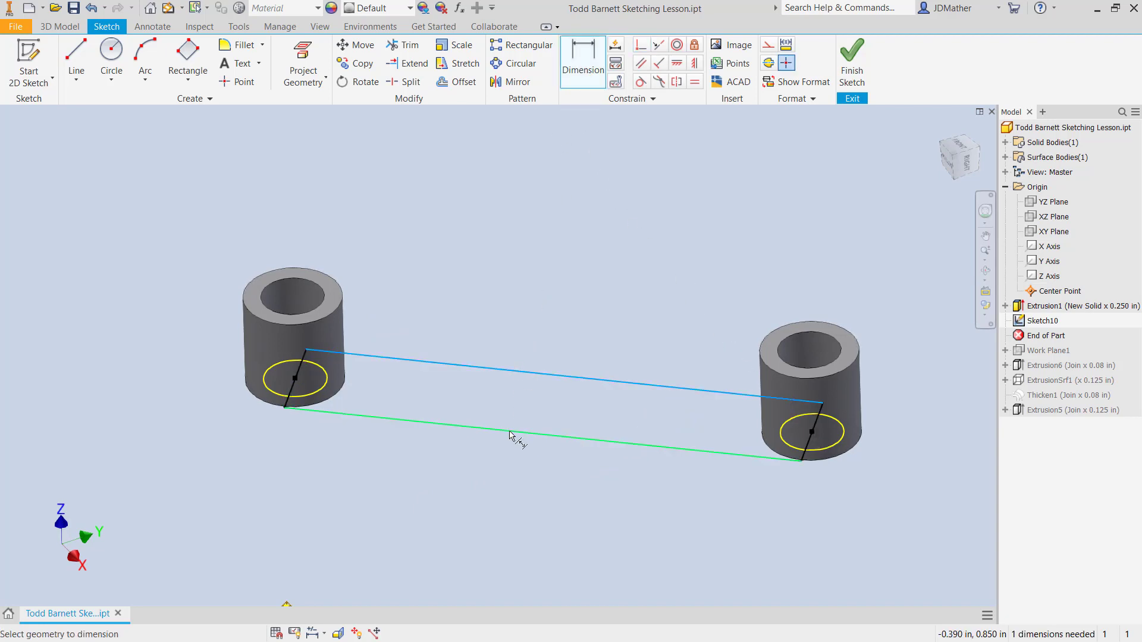
left_click(510, 435)
left_click(486, 452)
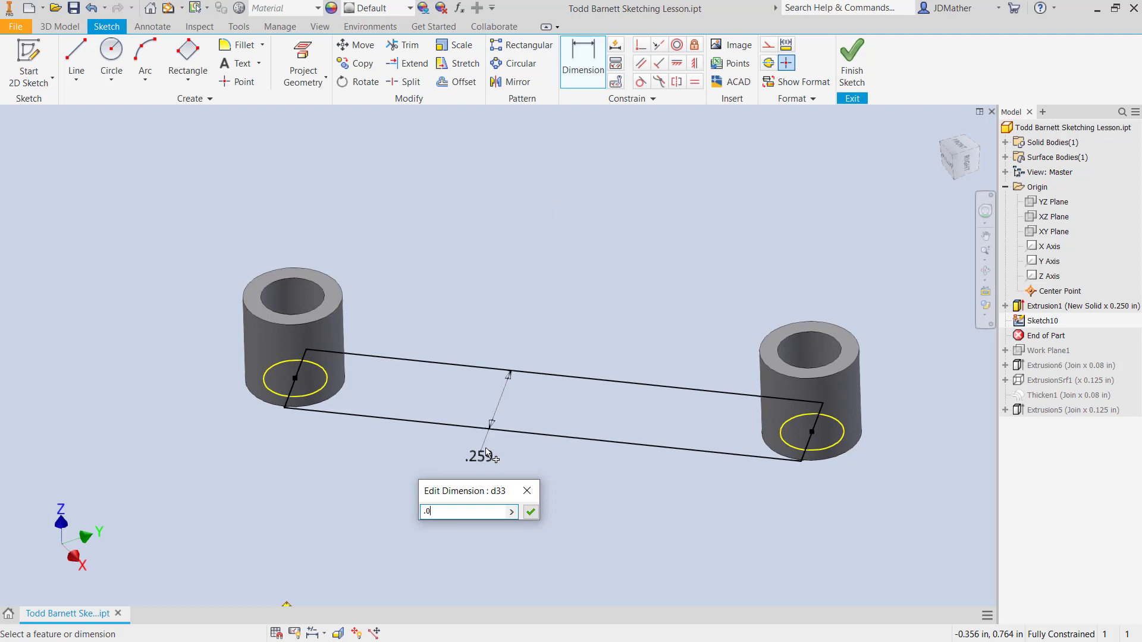
key("Return")
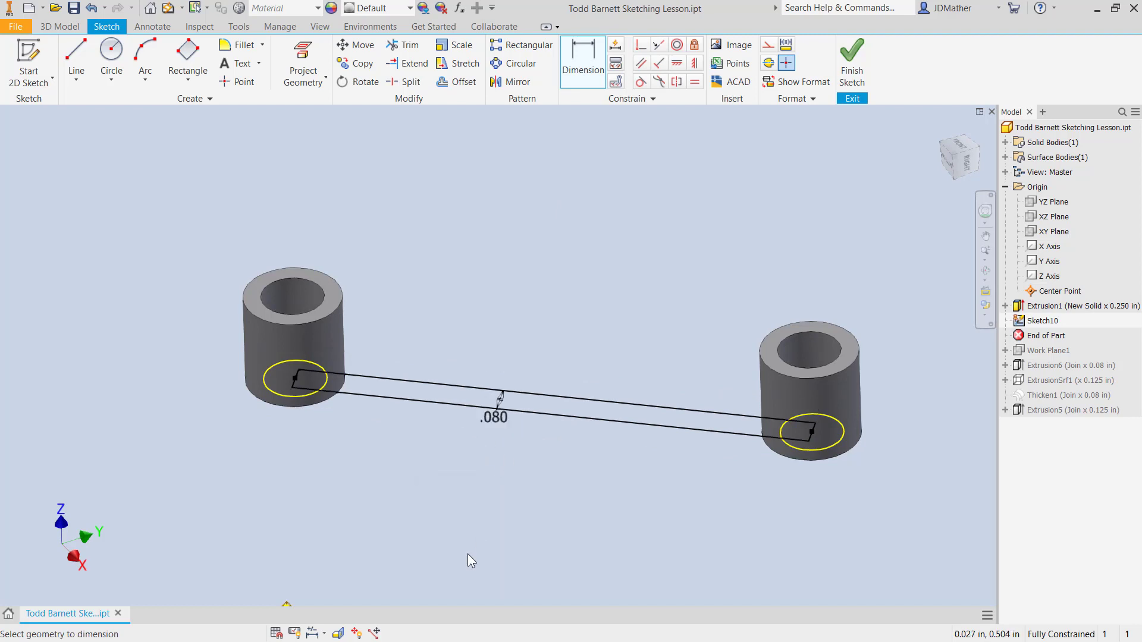
- Extrude the rectangle profile between the cylinders upward by .125 in, joined to the two cylinders
key("e")
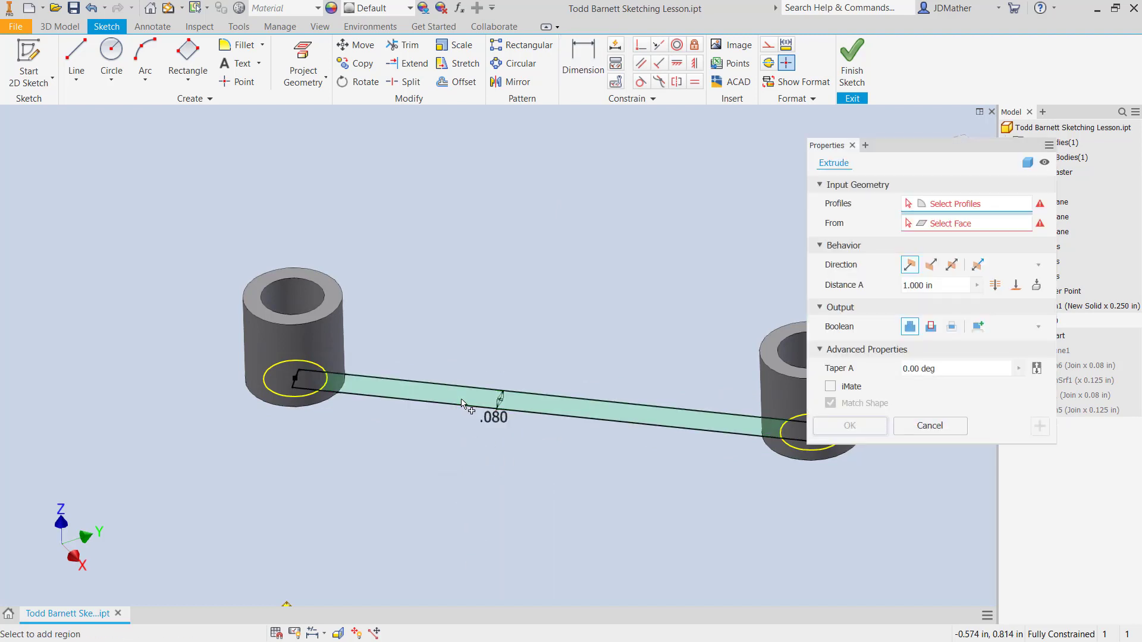
left_click(459, 403)
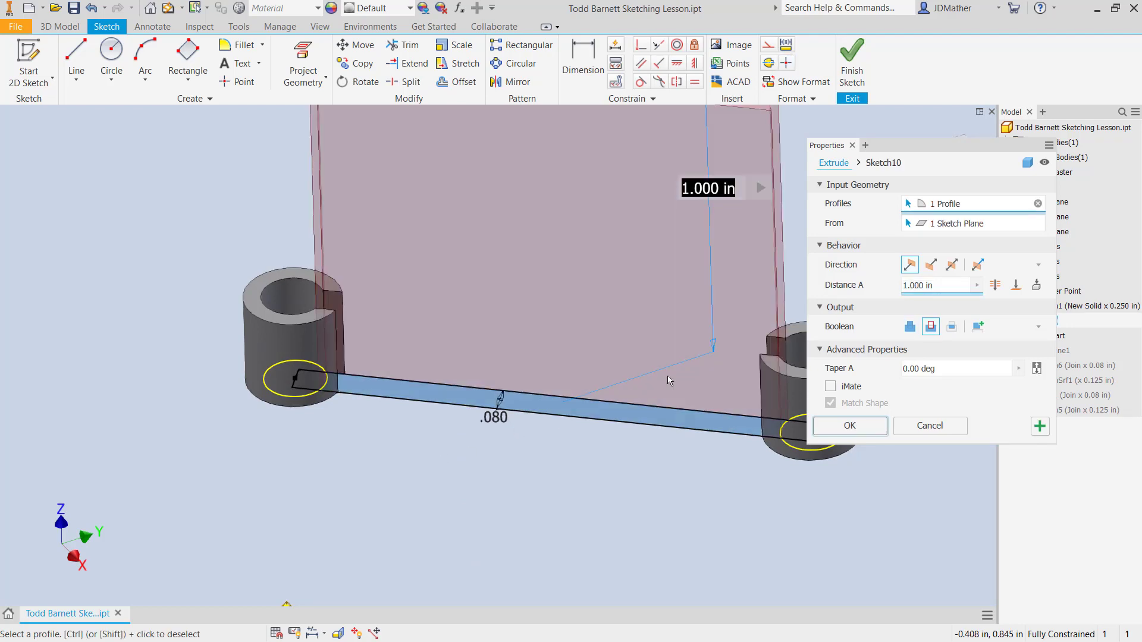
left_click(955, 285)
type(".2")
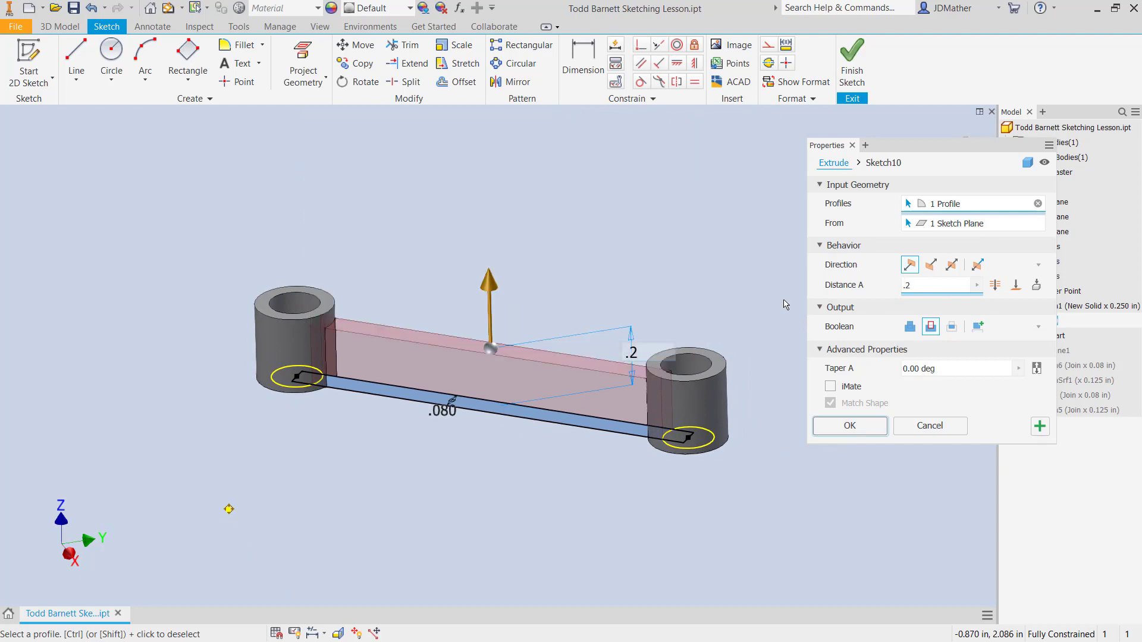
key("BackSpace")
type("125")
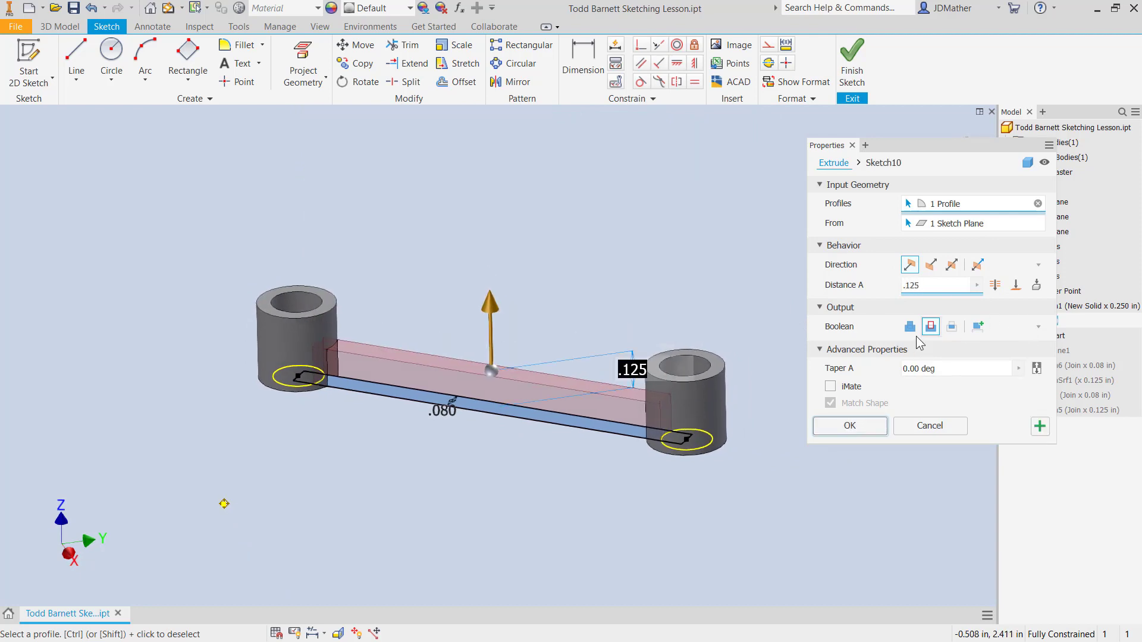
left_click(909, 331)
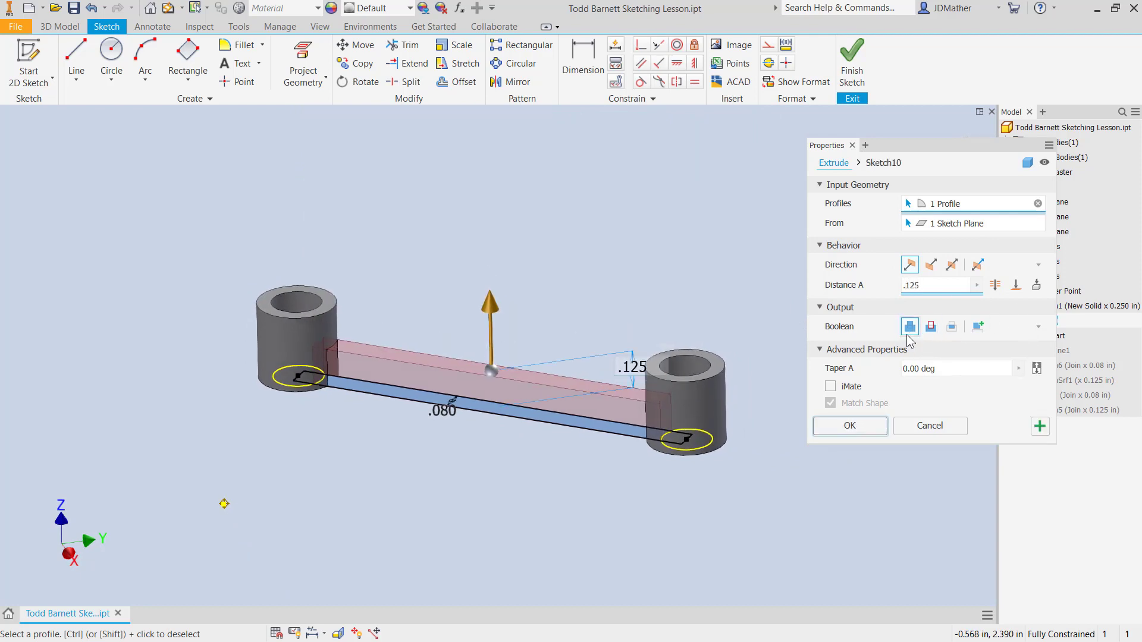
left_click(862, 426)
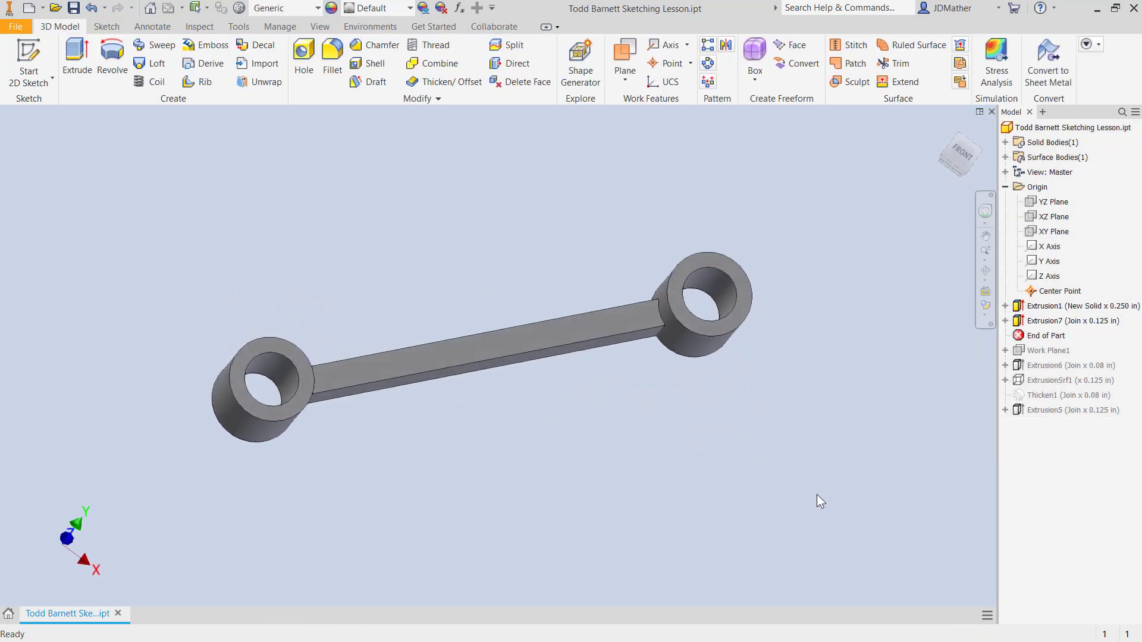